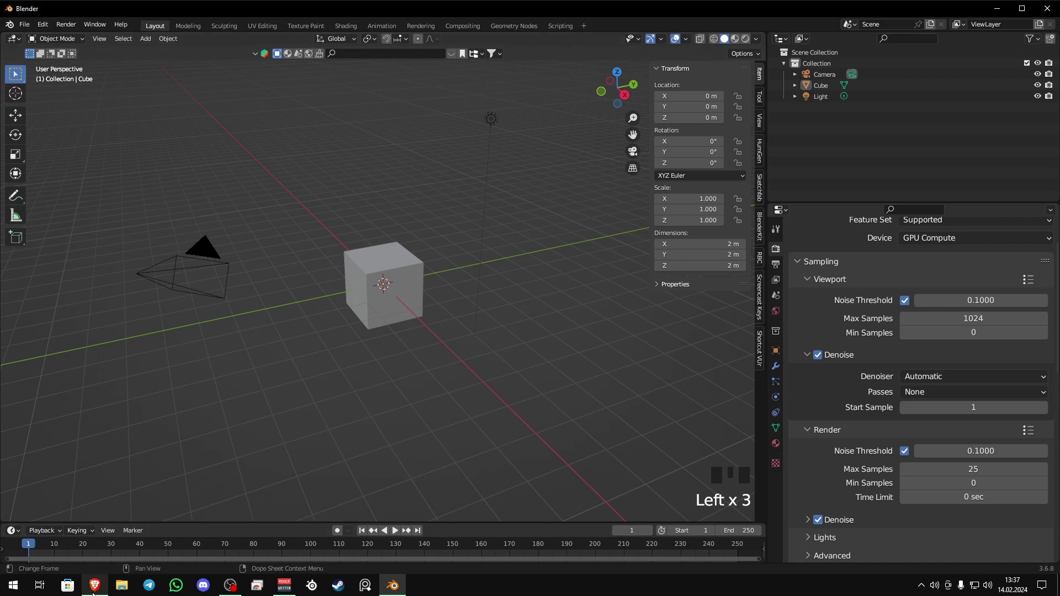
Return to the Brave carpet image search results
left_click(94, 586)
scroll(318, 386, "up", 2)
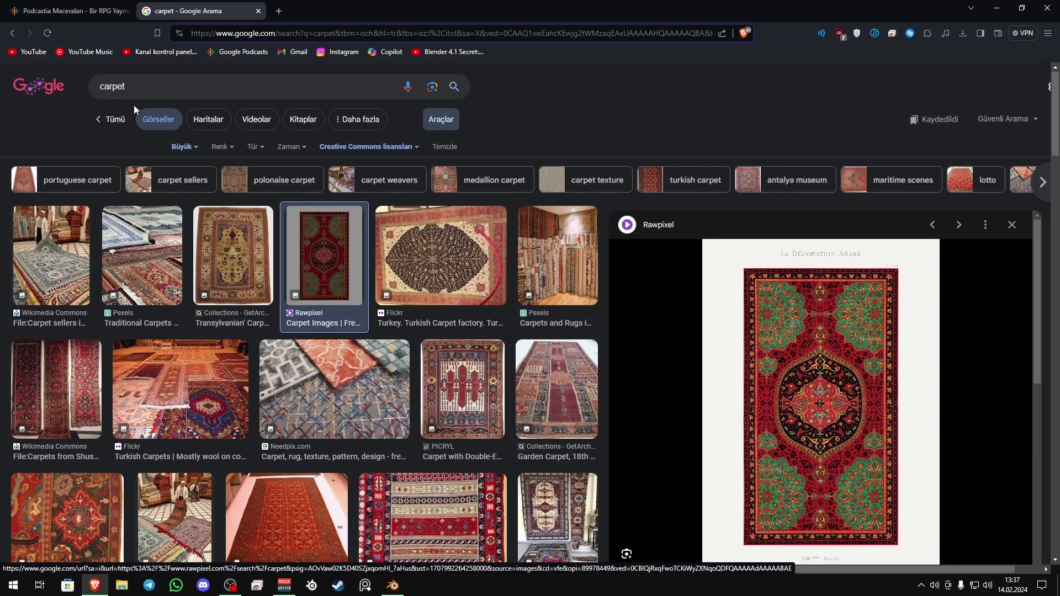
left_click(156, 90)
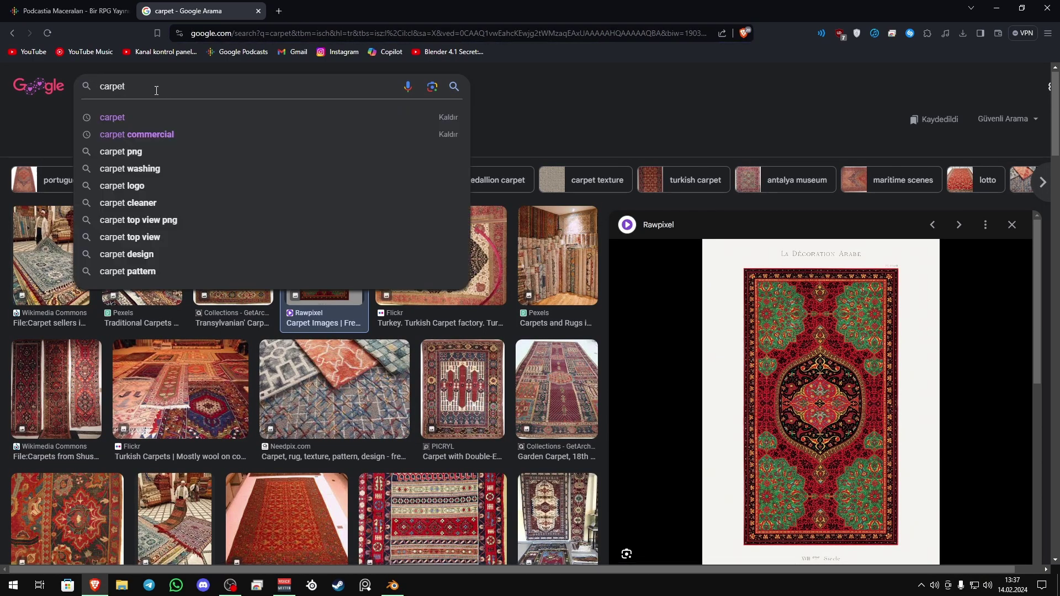
left_click(538, 118)
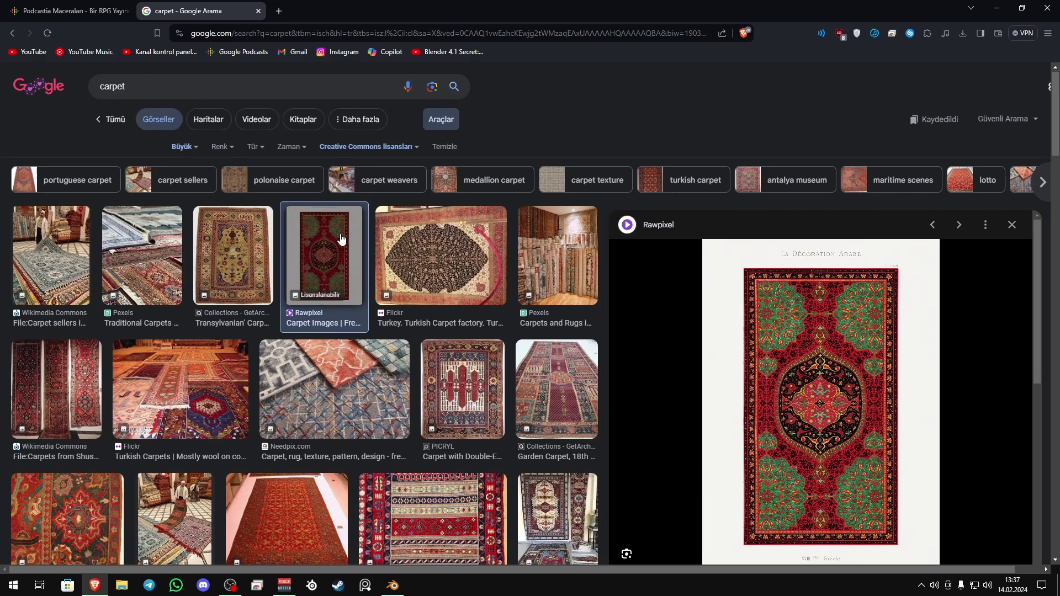
Save the carpet preview image as abc.webp, replacing the old file, and close the tab
right_click(759, 327)
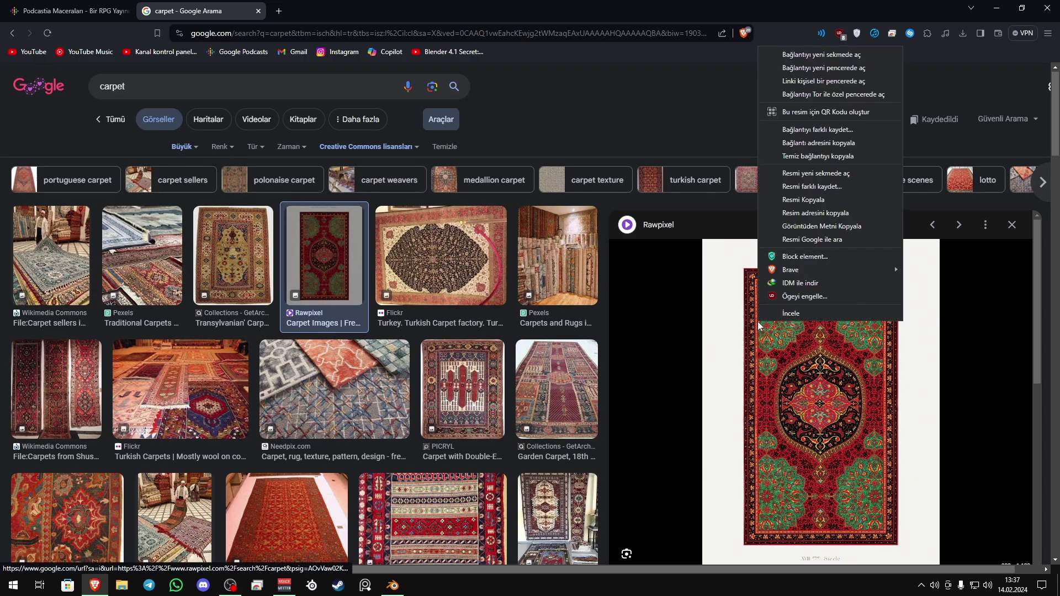
left_click(811, 186)
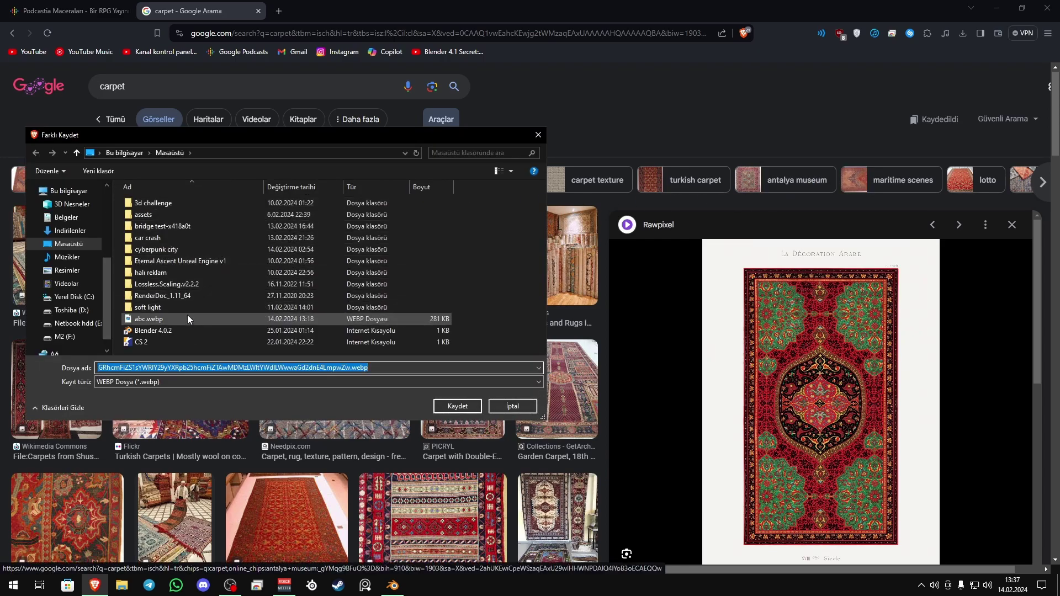
left_click(187, 318)
left_click(439, 409)
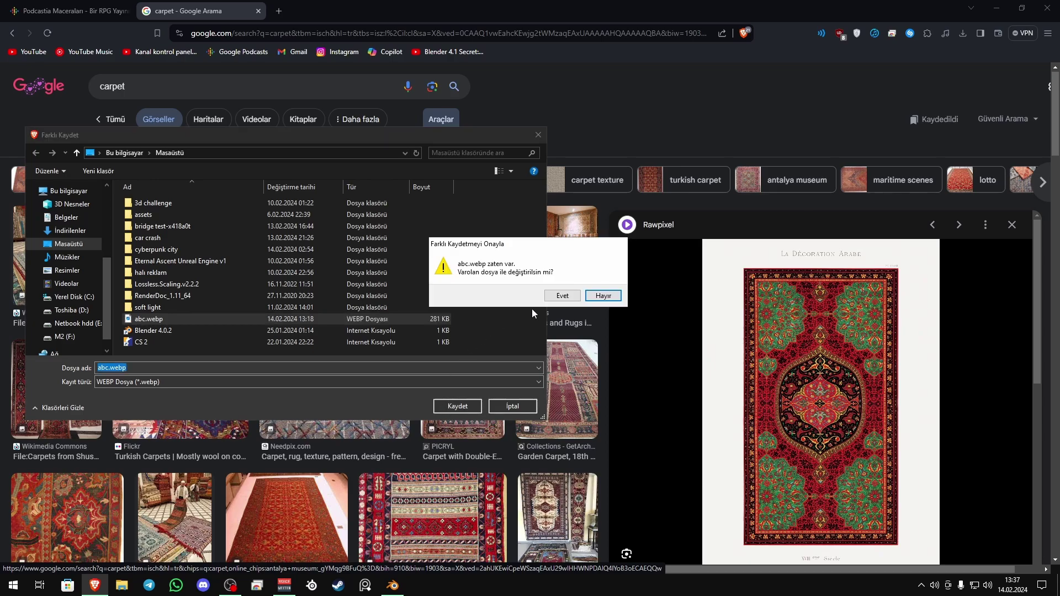
left_click(561, 296)
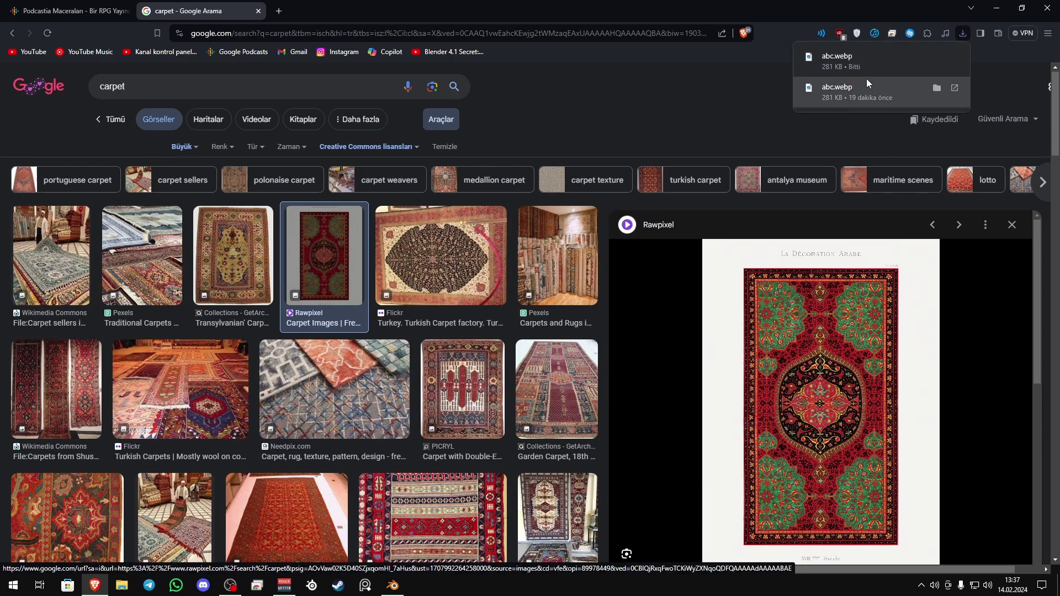
middle_click(241, 12)
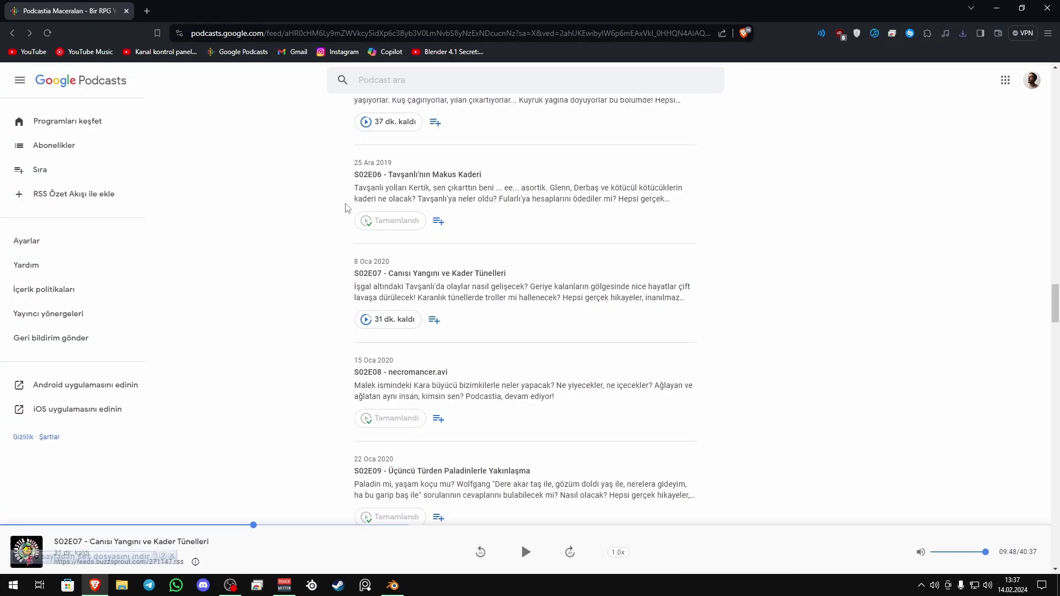
left_click(392, 584)
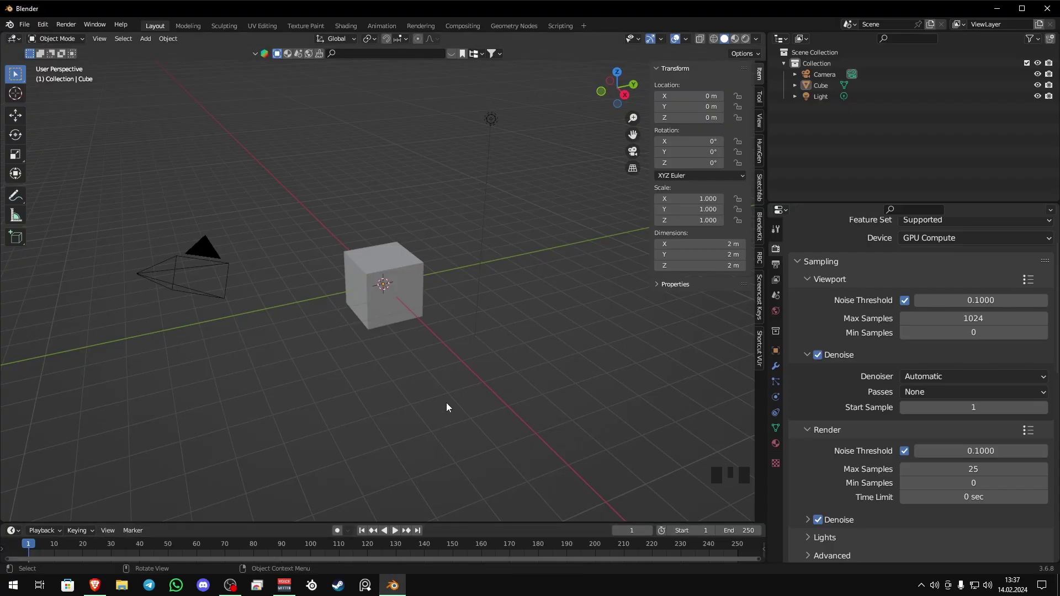
left_click(447, 396)
left_click(39, 25)
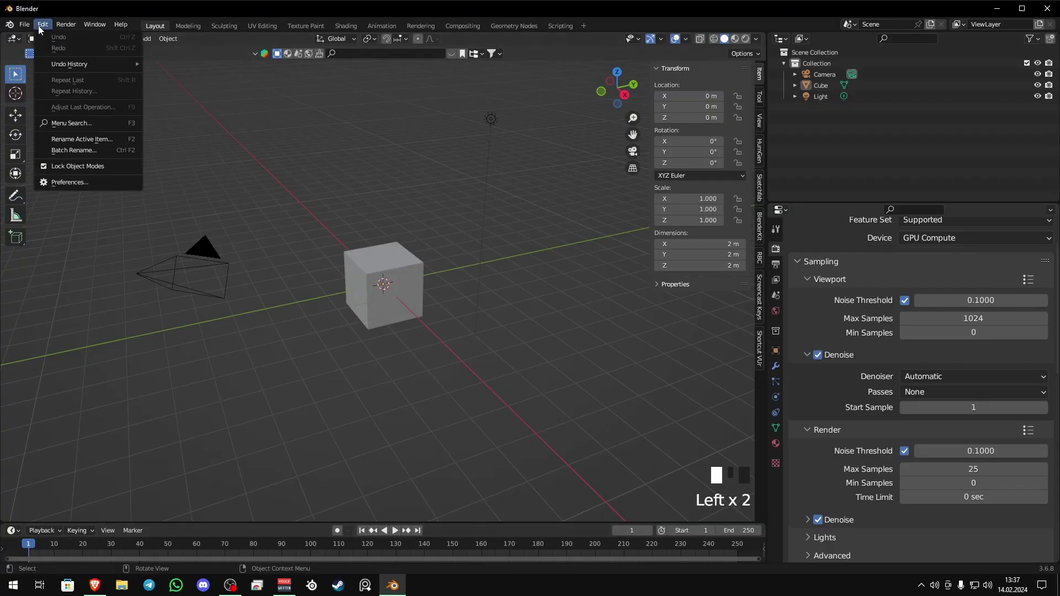
left_click(71, 181)
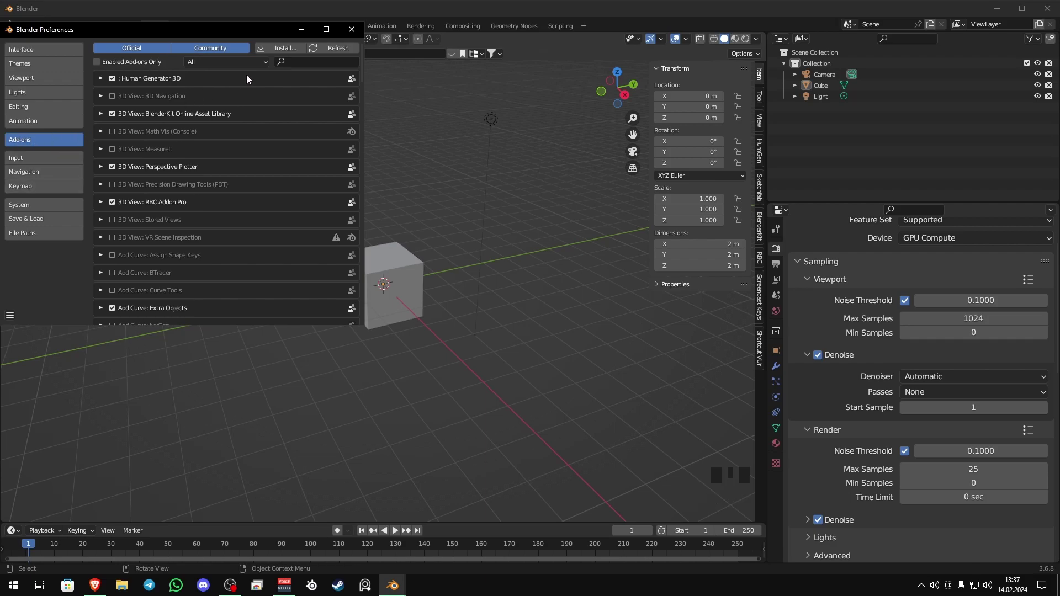
type("images")
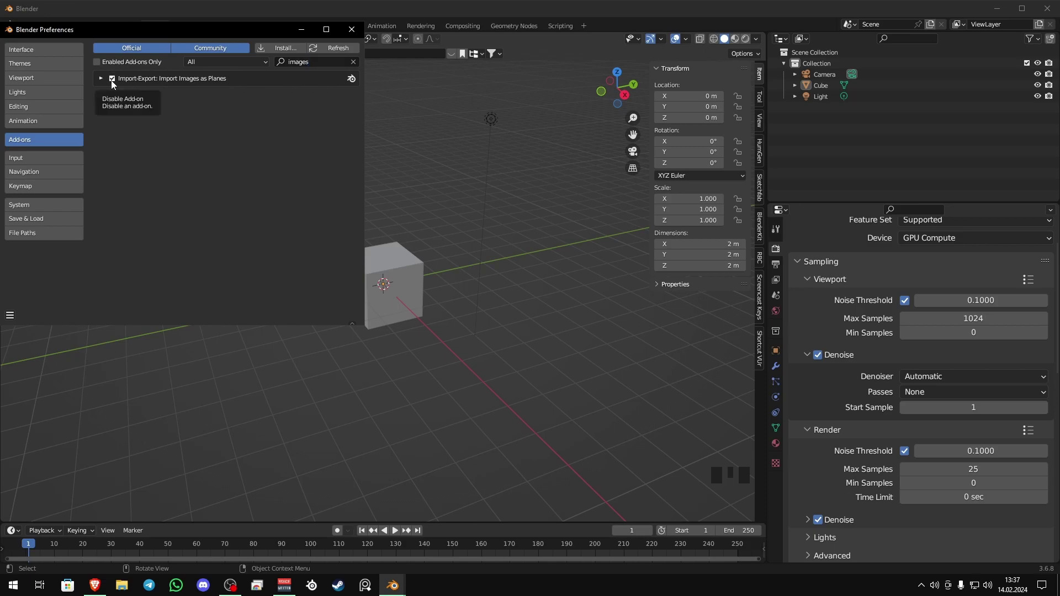
Close Preferences and delete the default camera, cube and light
left_click(353, 32)
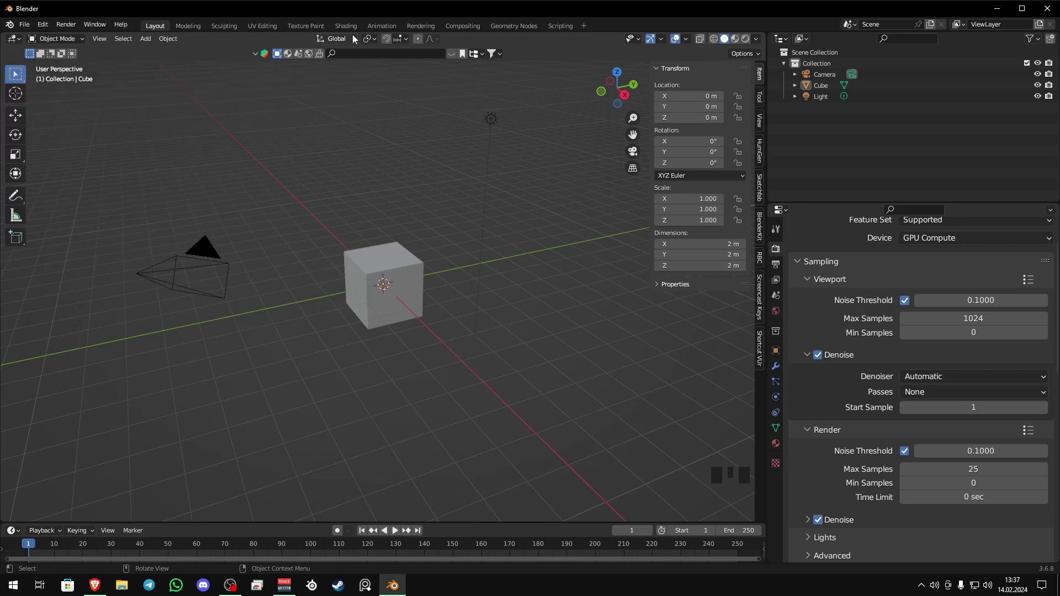
left_click(364, 147)
key("a")
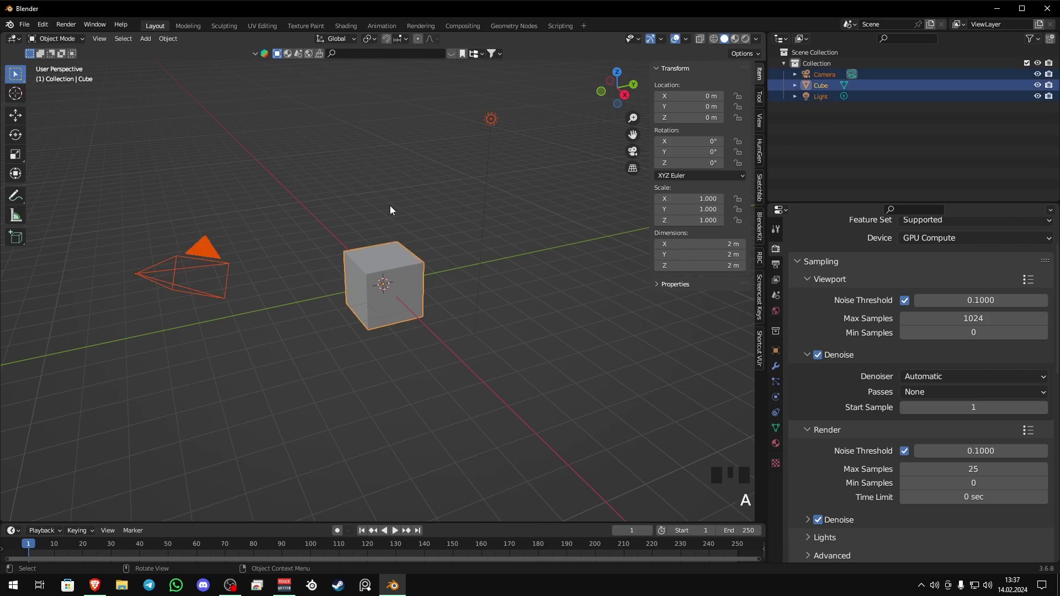
key("x")
left_click(387, 204)
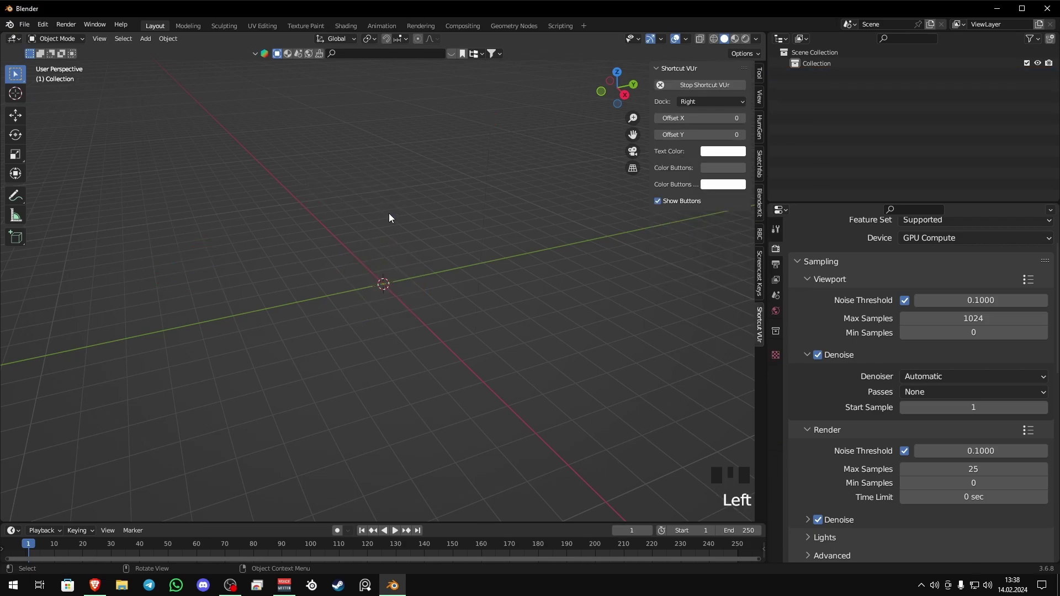
Import Desktop/abc.webp as an image plane
middle_click_drag(388, 213, 372, 273)
key("shift+a")
mouse_move(389, 283)
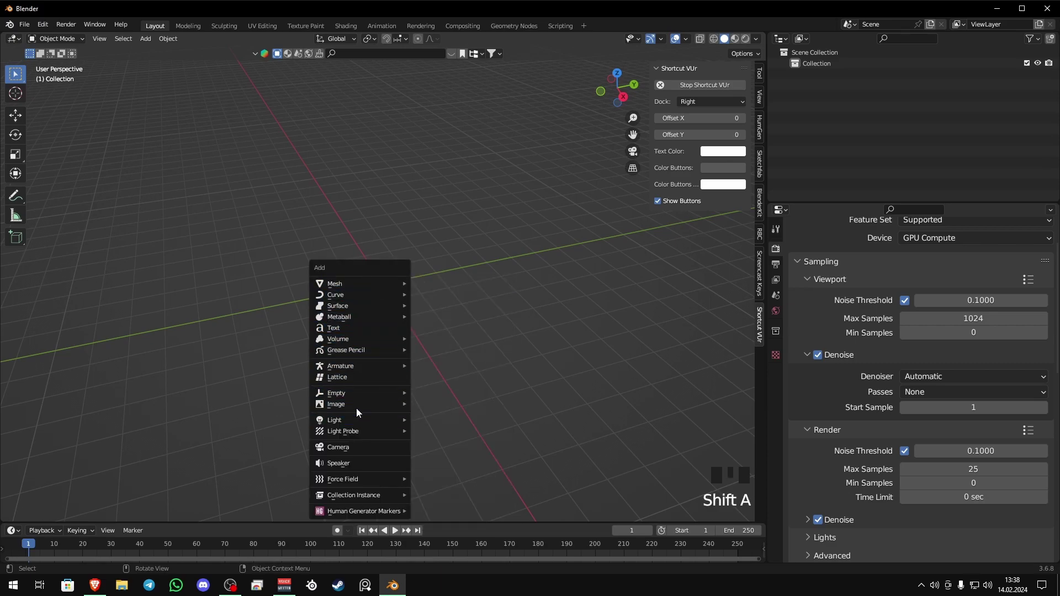
mouse_move(366, 402)
left_click(450, 426)
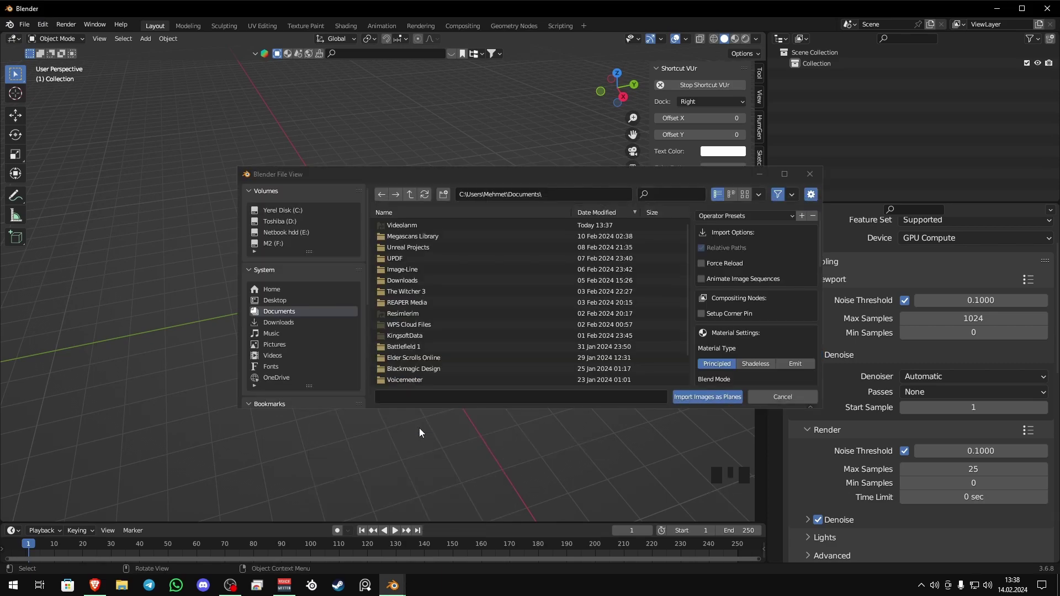
left_click(289, 300)
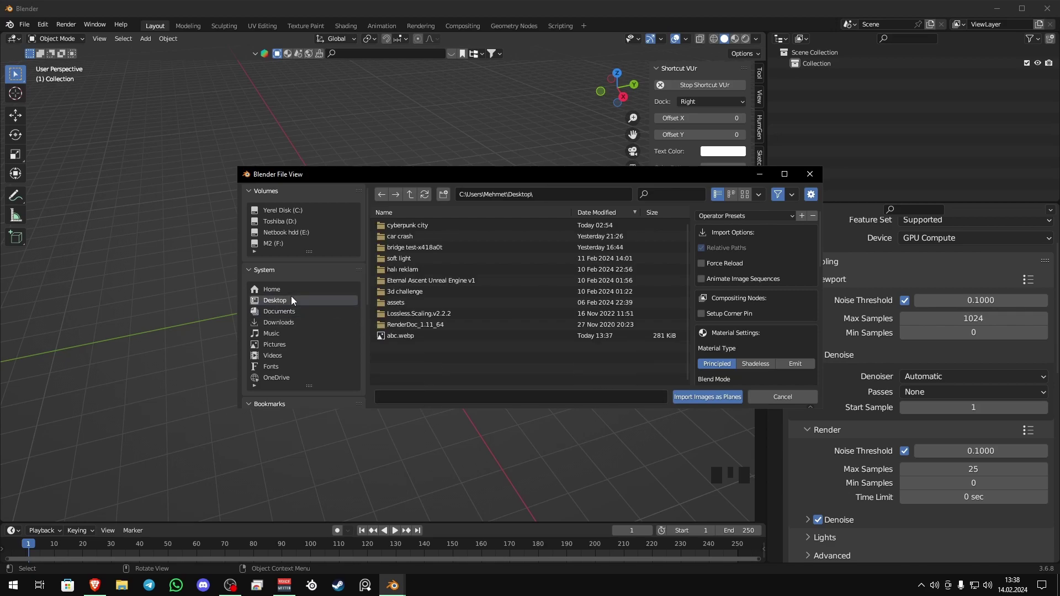
left_click(382, 335)
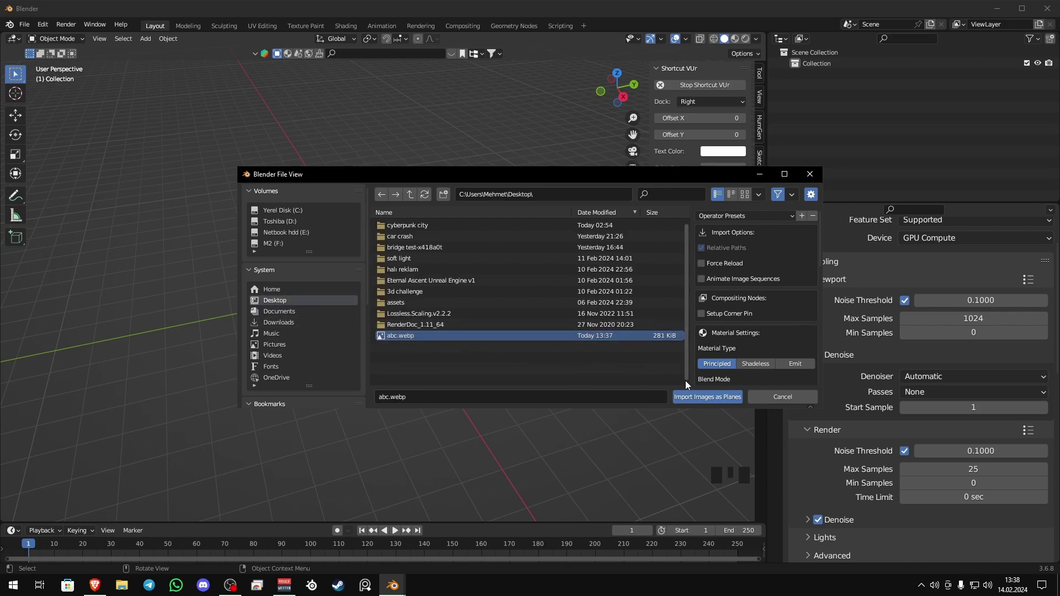
left_click(714, 397)
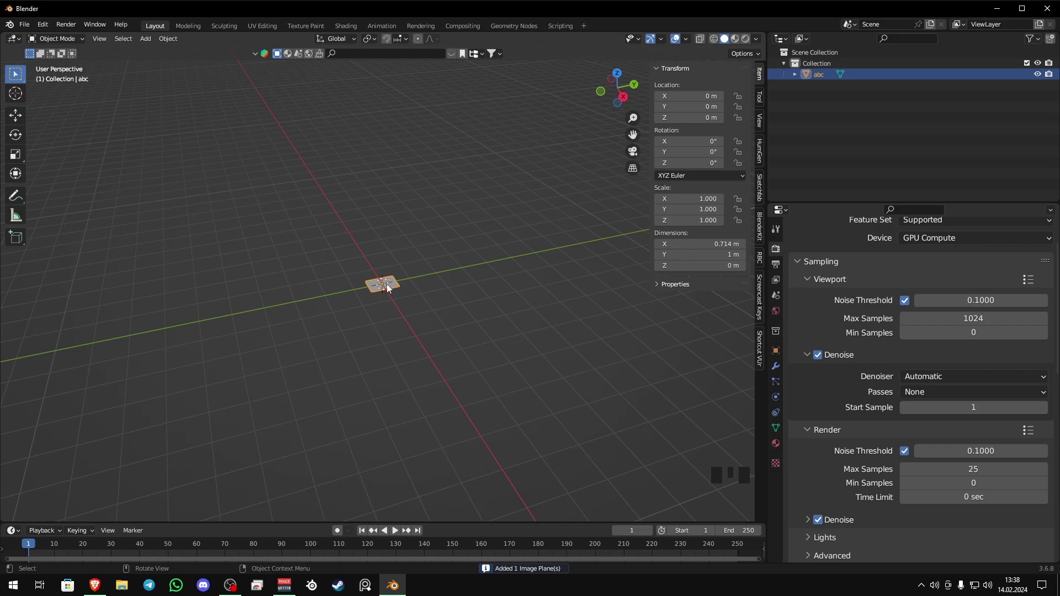
View the plane from top and switch to Material Preview shading
scroll(386, 284, "up", 8)
middle_click_drag(385, 284, 431, 317)
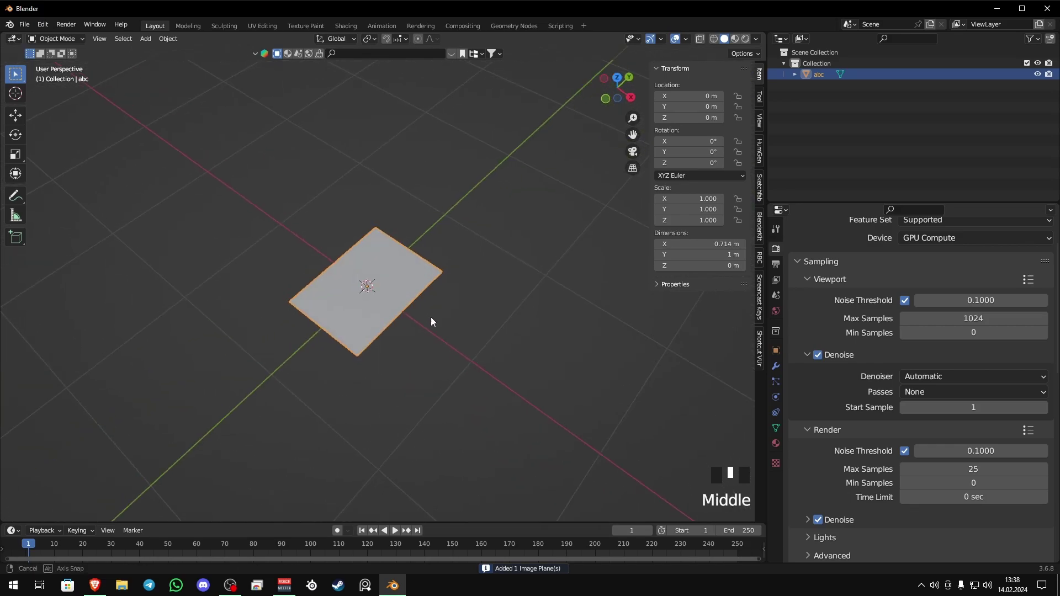
left_click(618, 77)
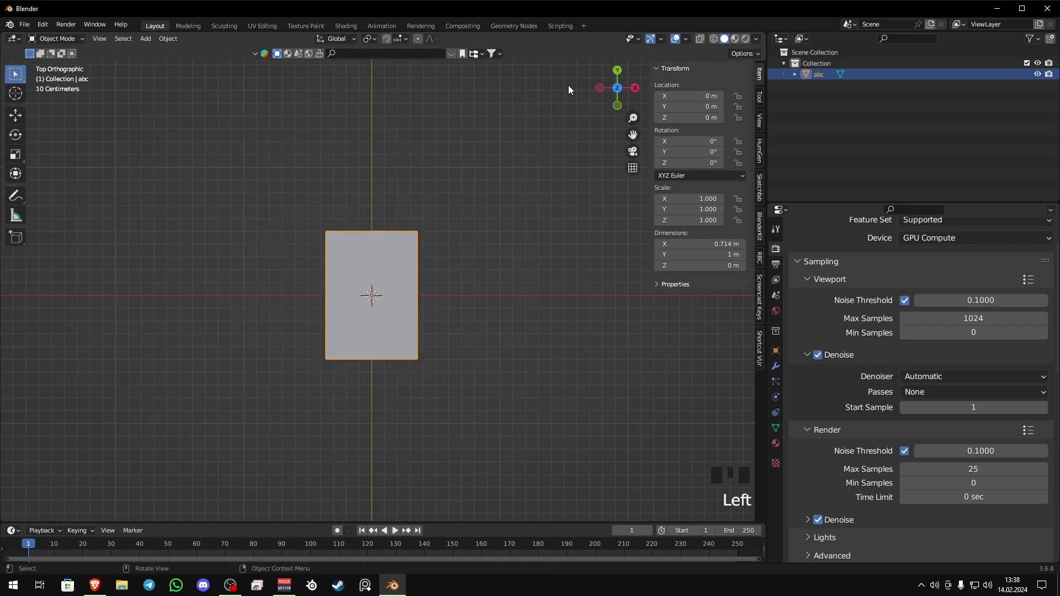
left_click(733, 39)
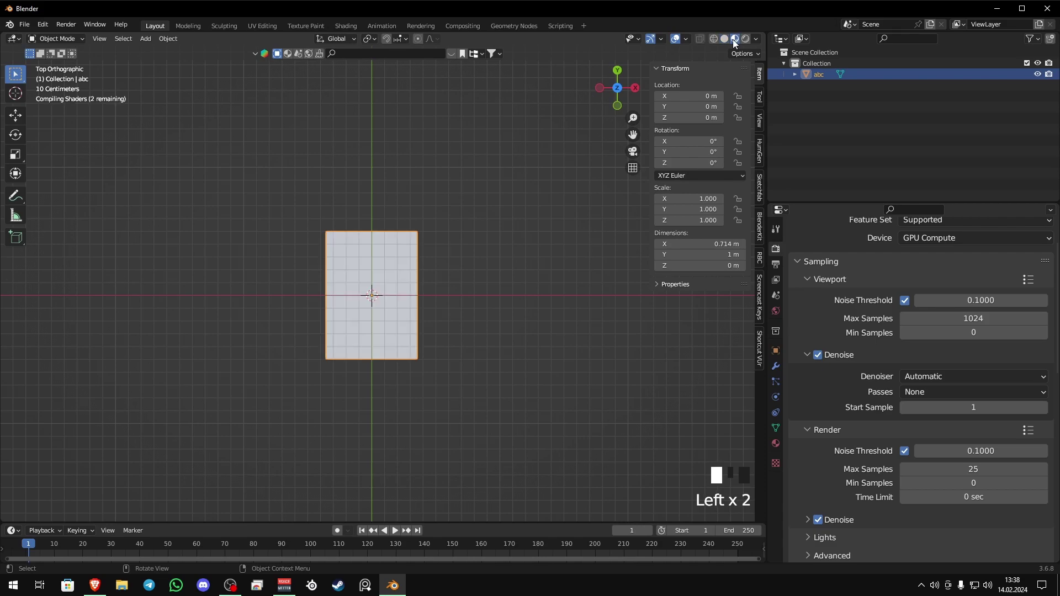
scroll(309, 316, "up", 6)
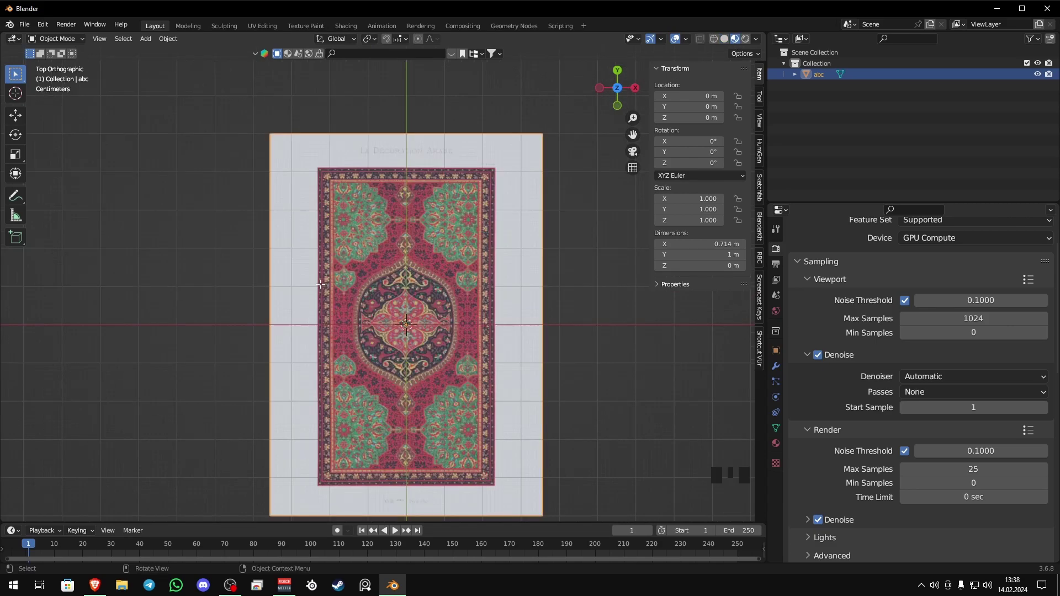
In Edit Mode, add two vertical loop cuts, one along the rug's right edge
key("Tab")
left_click(215, 223)
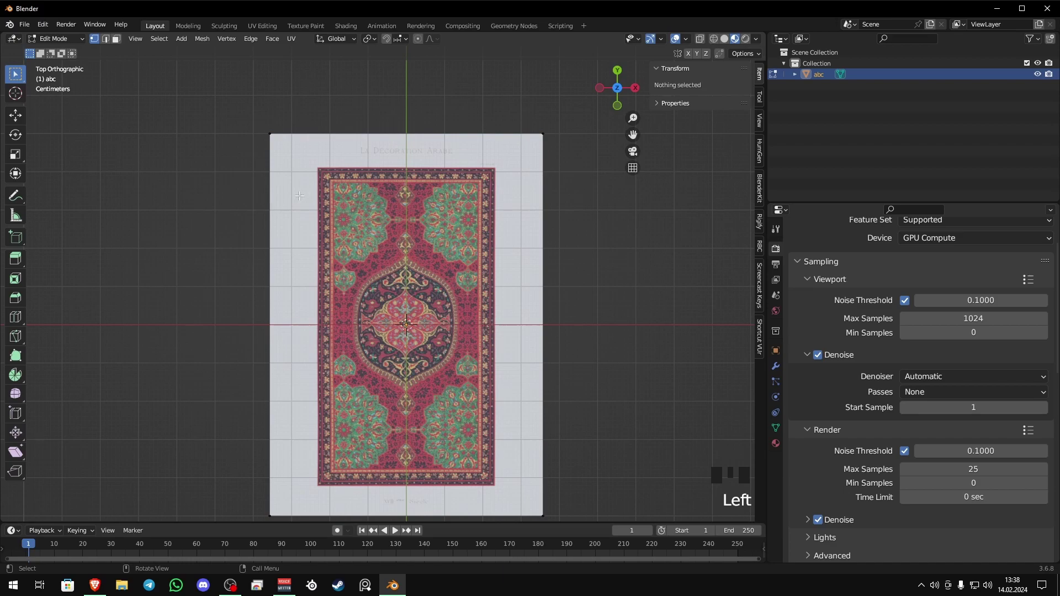
key("ctrl+r")
left_click(393, 159)
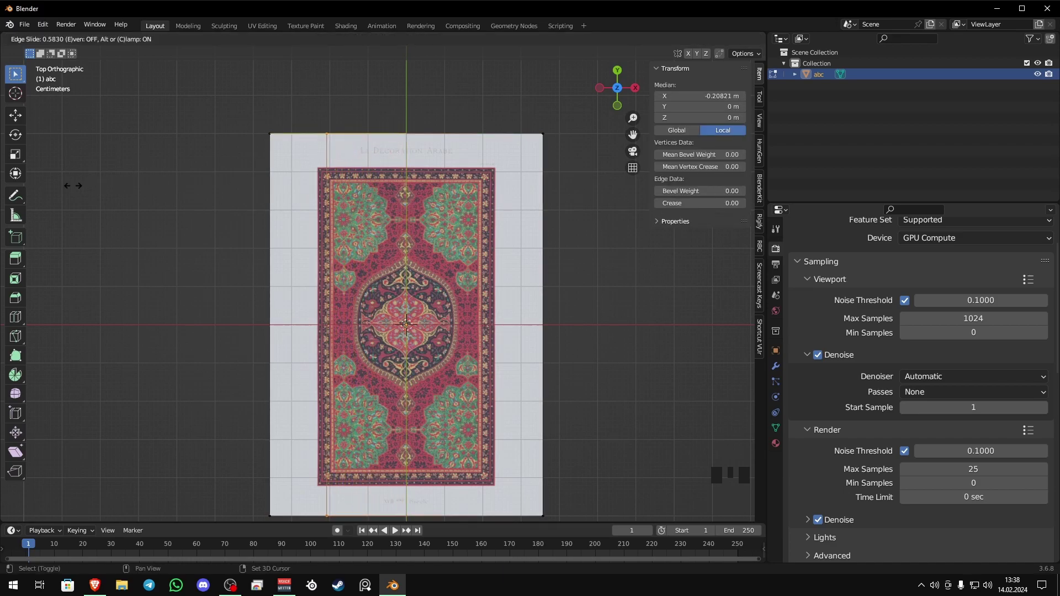
key("Return")
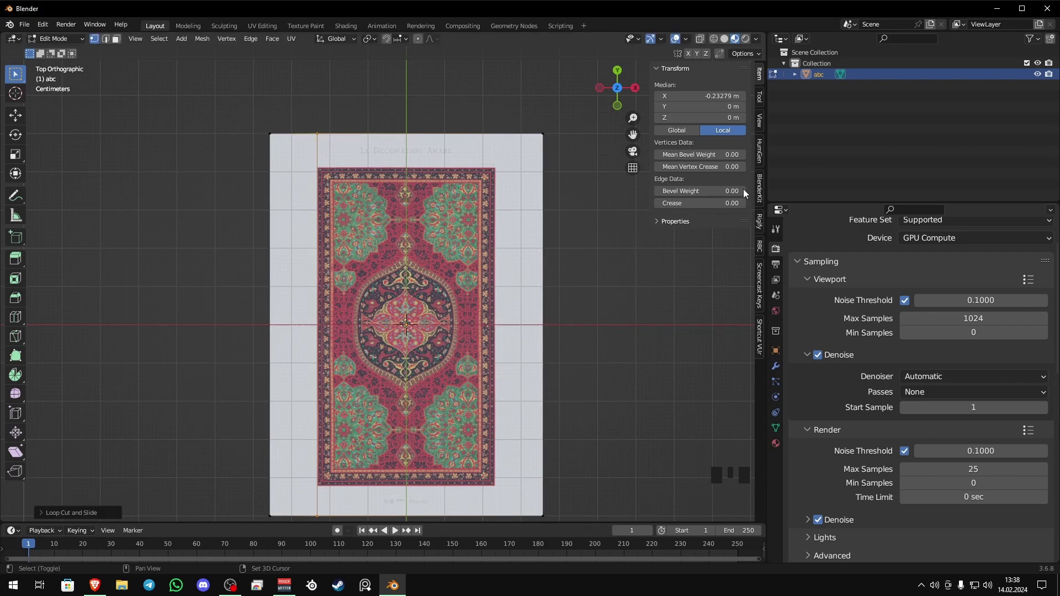
key("ctrl+r")
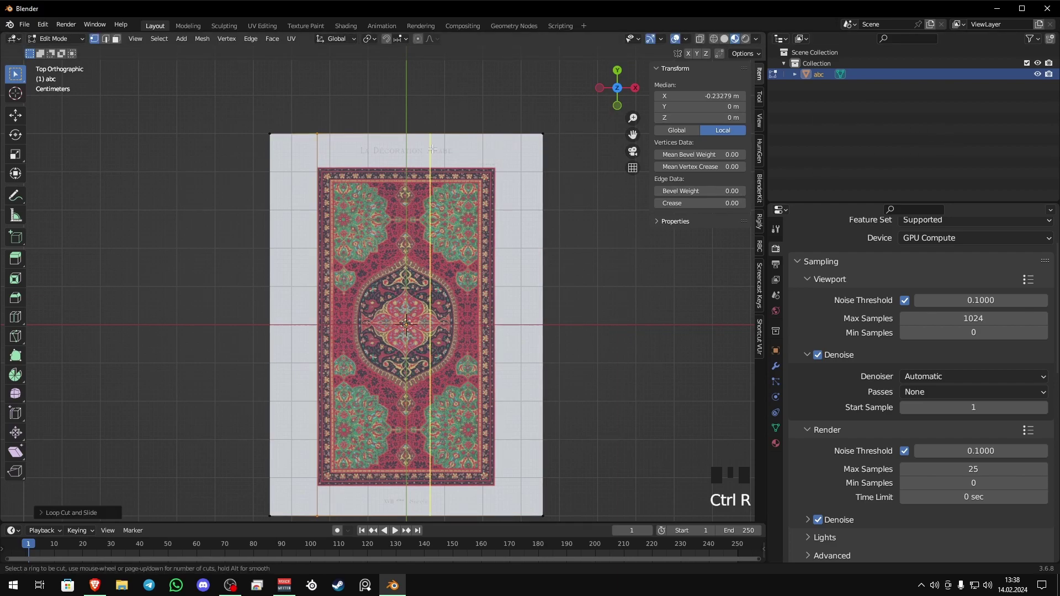
left_click(430, 147)
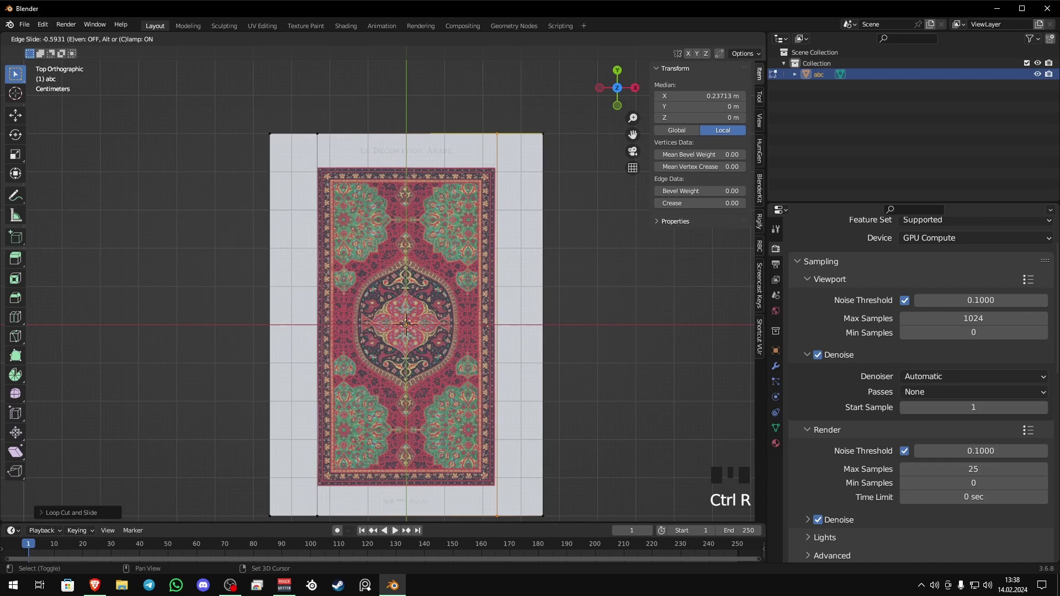
key("Return")
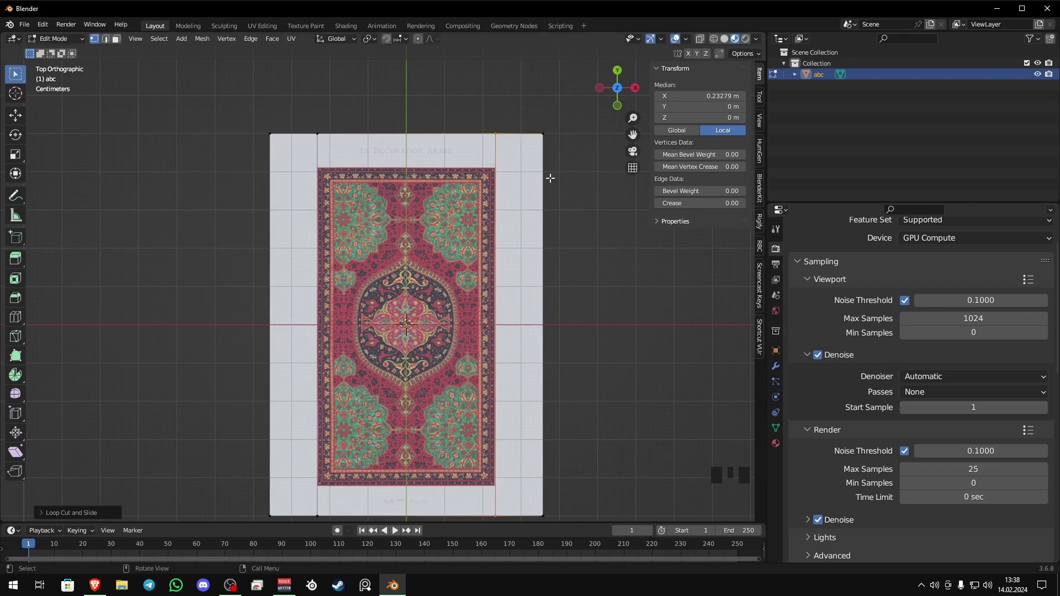
Add horizontal loop cuts along the rug's top and bottom edges
key("ctrl+r")
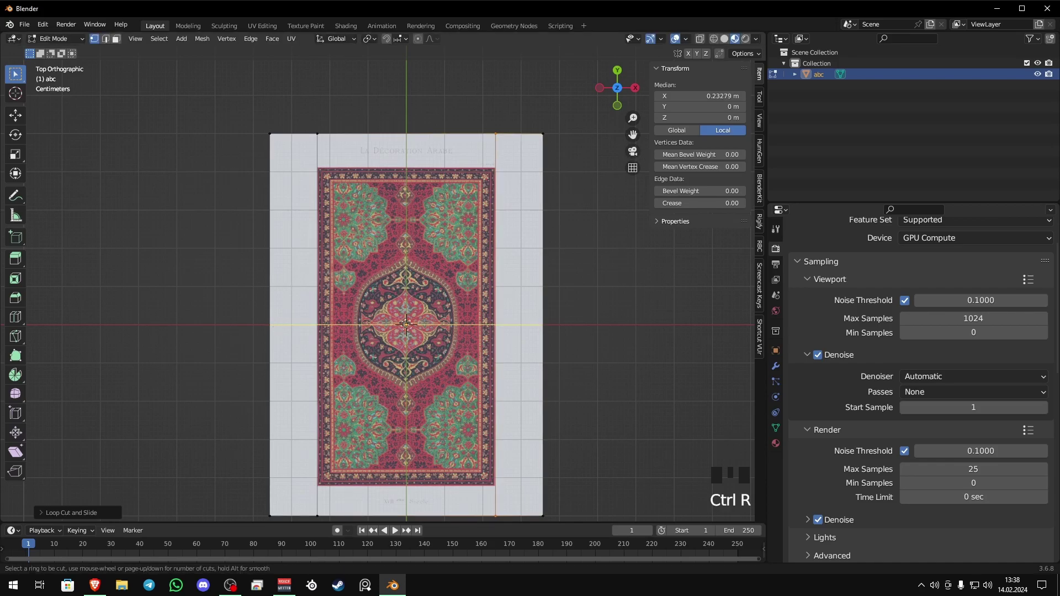
left_click(276, 326)
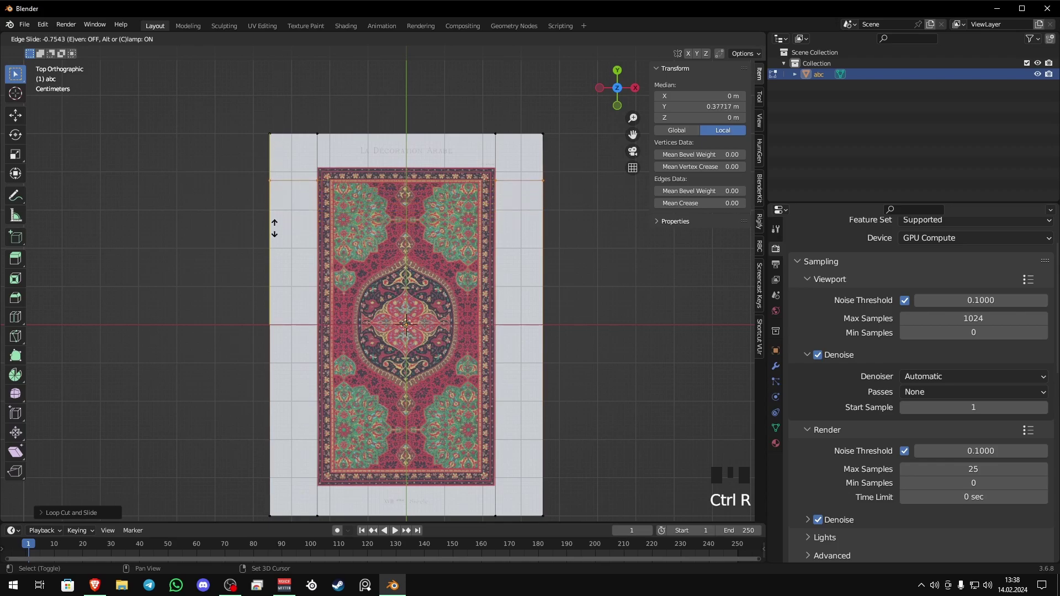
left_click(272, 105)
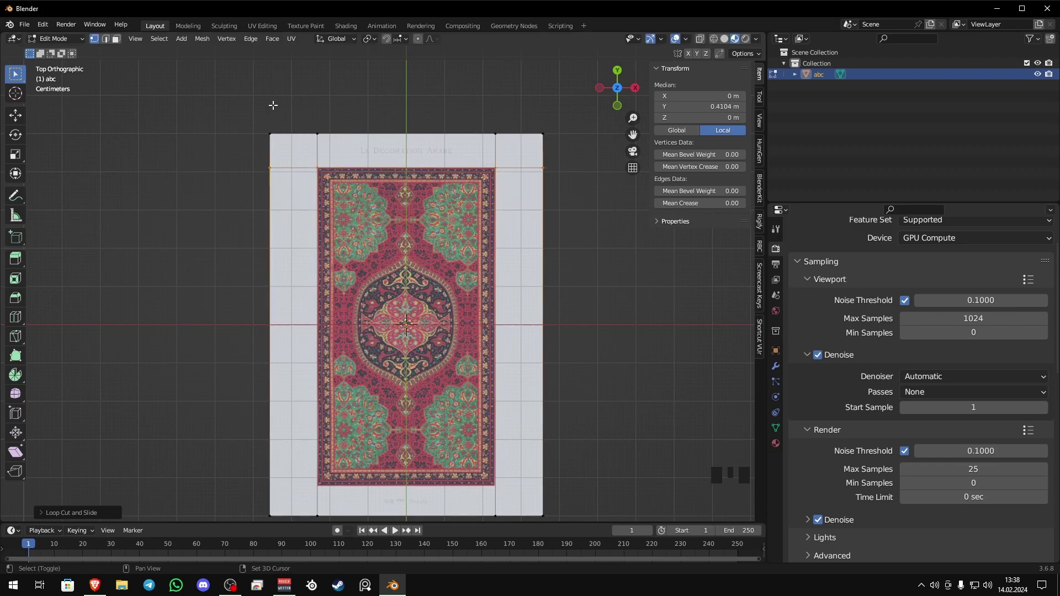
key("ctrl+r")
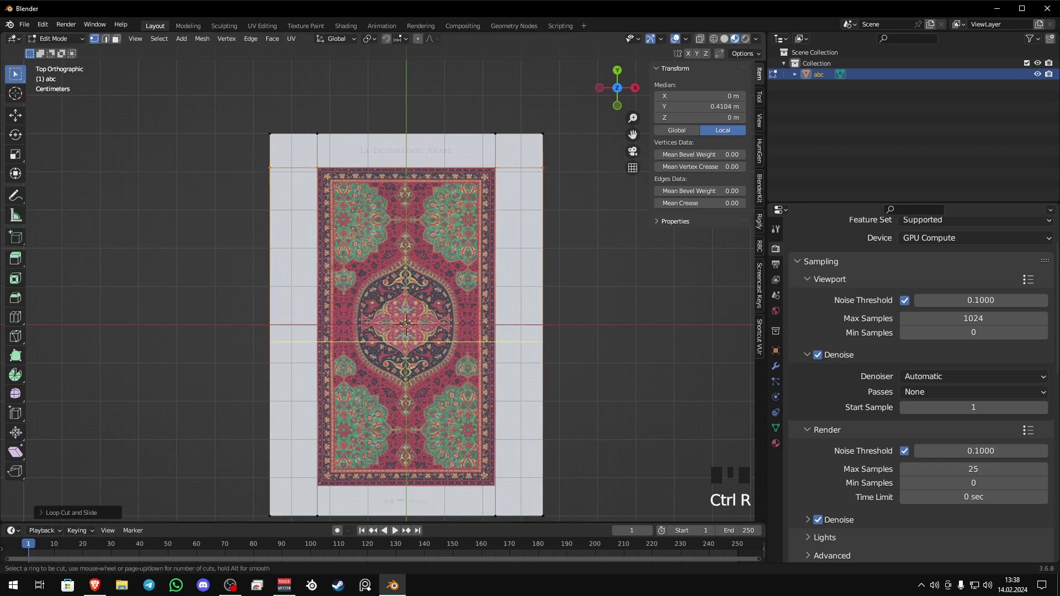
left_click(270, 342)
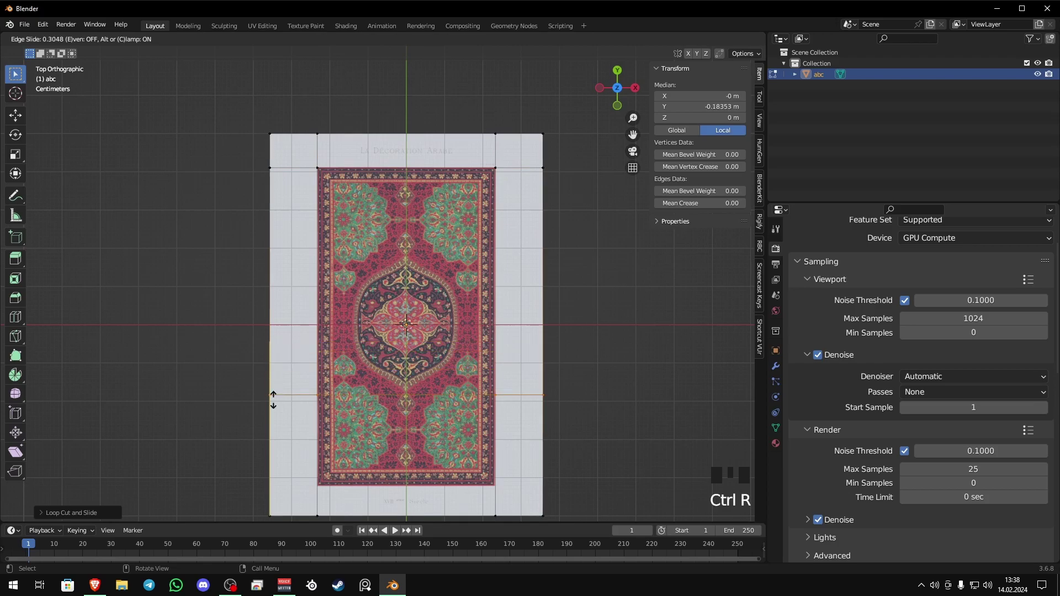
left_click(247, 475)
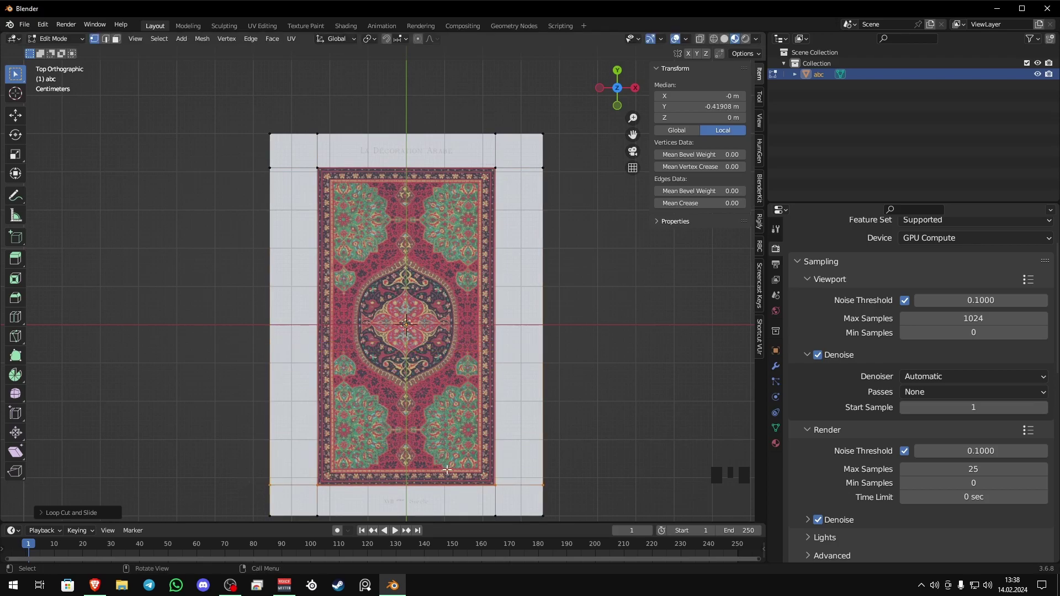
Slide the stray bottom-right edge into line with the rug's border
scroll(447, 470, "up", 8)
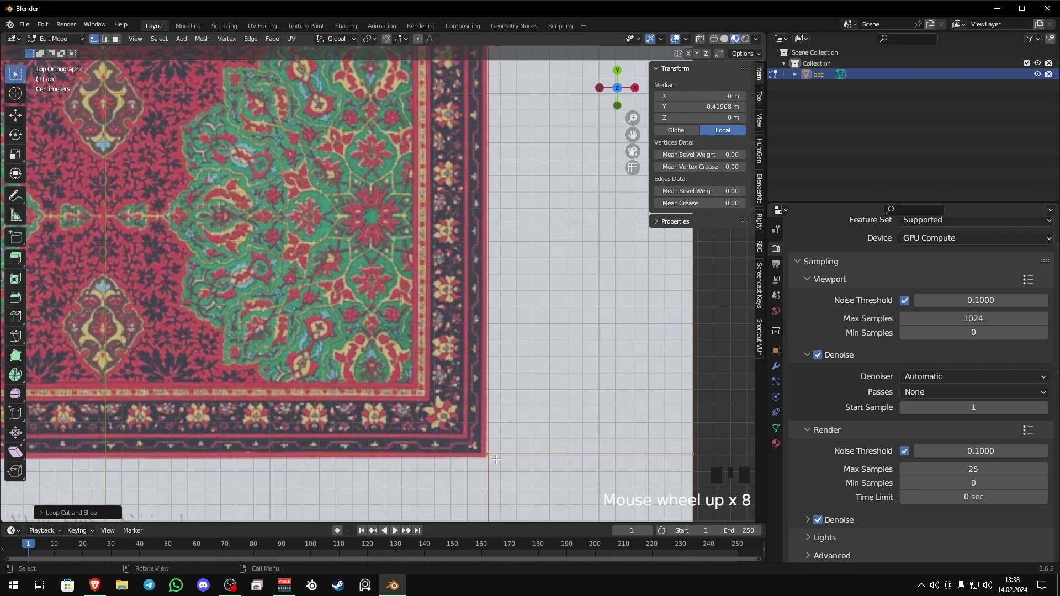
left_click(497, 432)
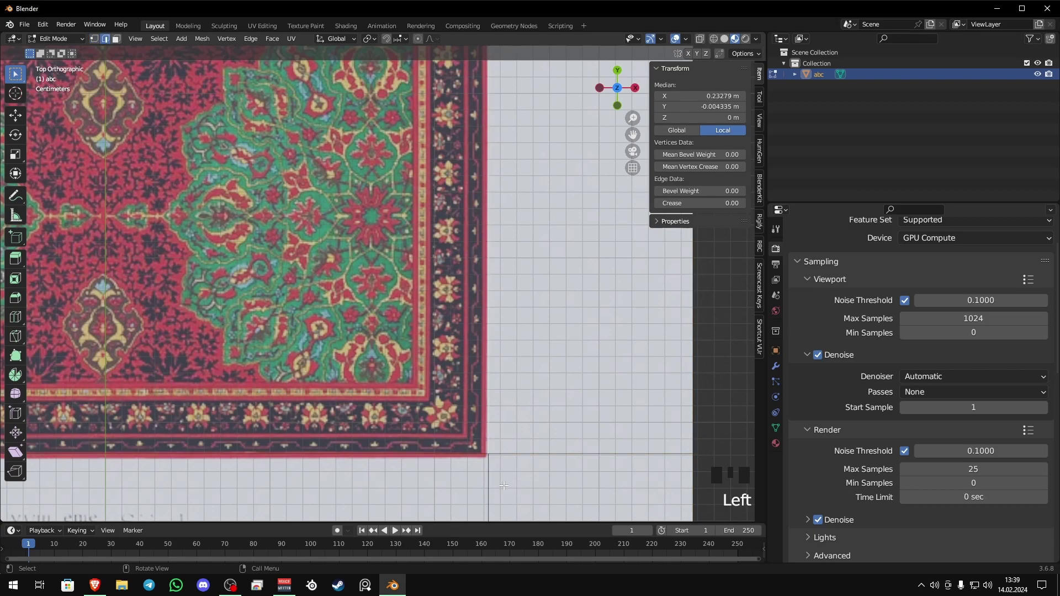
key("g")
key("g")
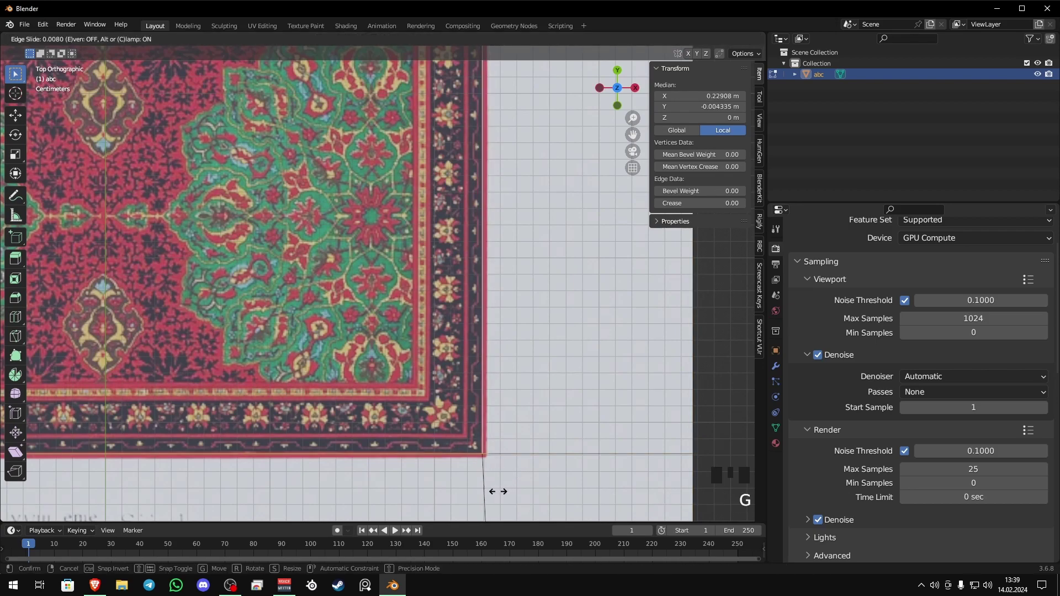
left_click(516, 496)
scroll(477, 428, "down", 9)
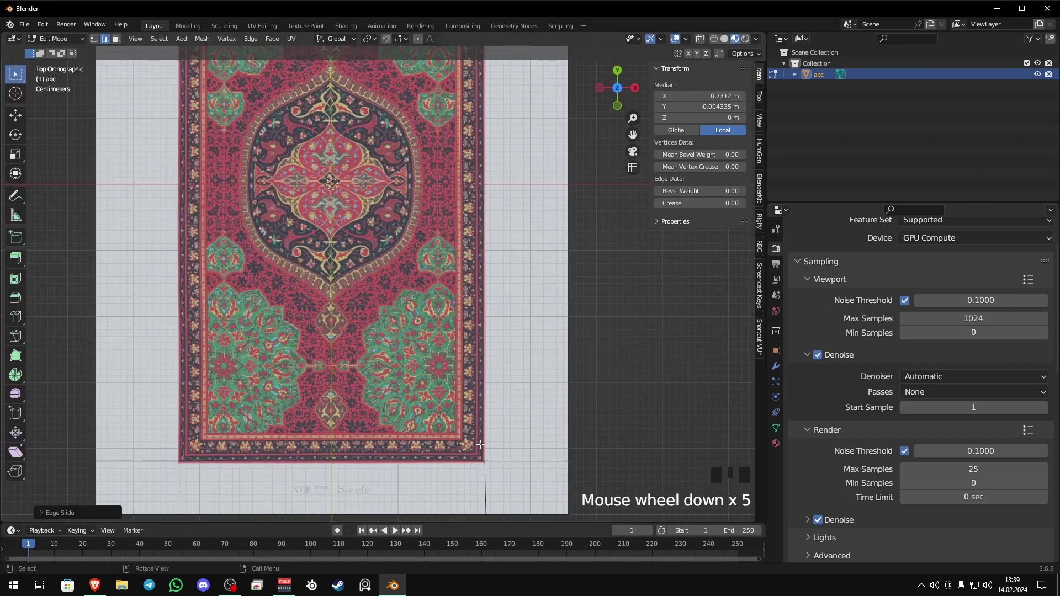
In face select mode, select all eight pale margin faces around the rug
key("3")
left_click(506, 380)
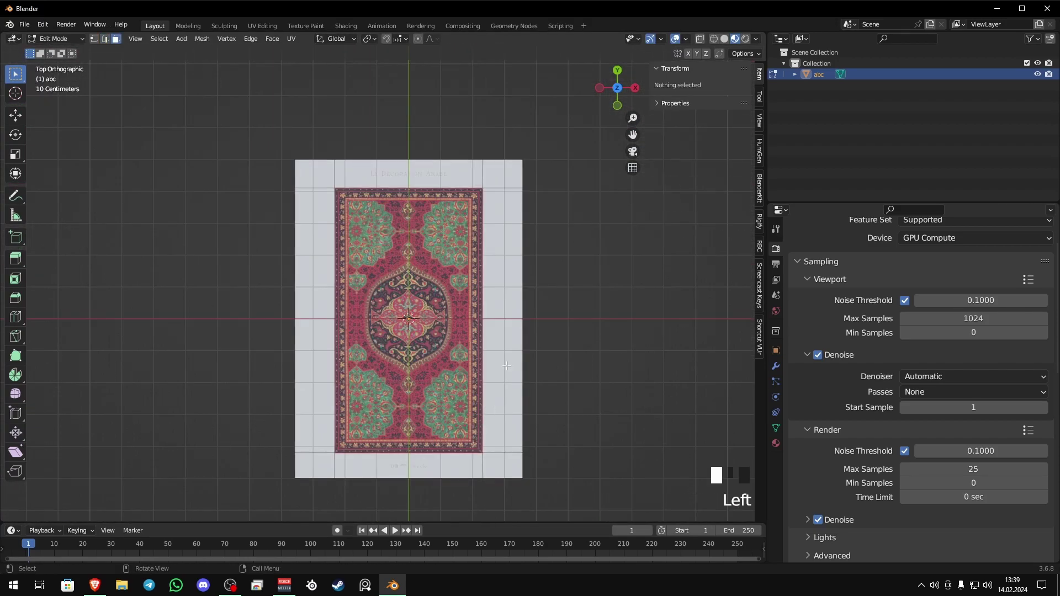
left_click(505, 179, "shift")
left_click(386, 176, "shift")
left_click(320, 174, "shift")
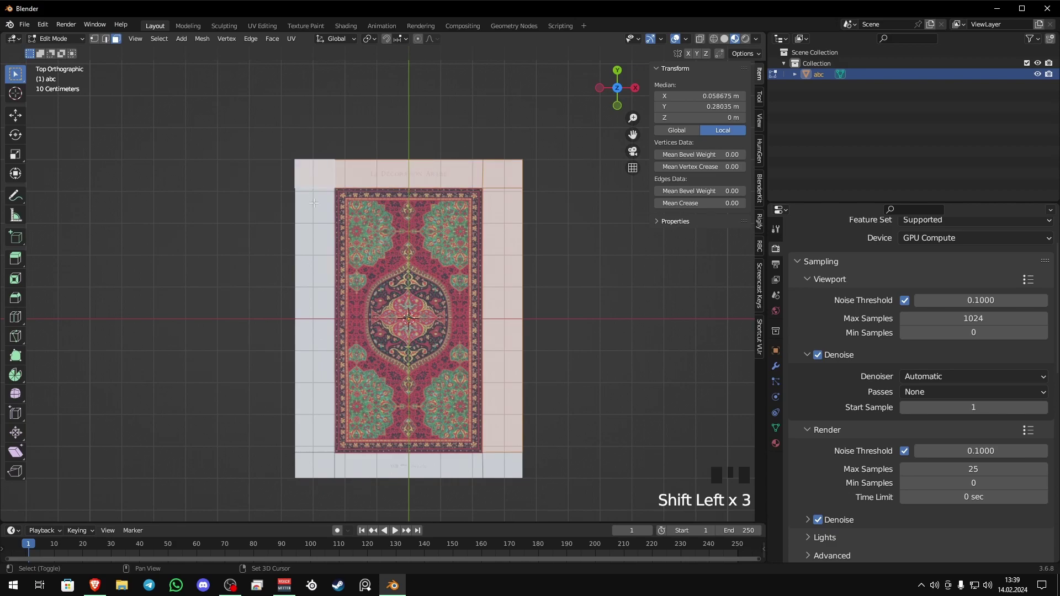
left_click(296, 374, "shift")
left_click(309, 466, "shift")
left_click(398, 465, "shift")
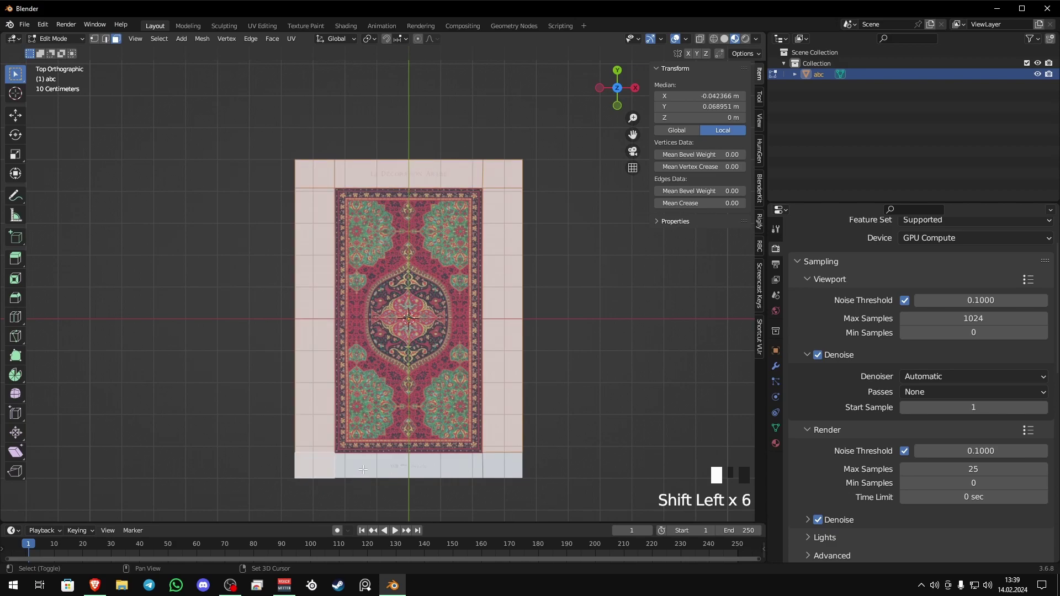
left_click(500, 467, "shift")
middle_click_drag(500, 466, 308, 320)
scroll(307, 319, "down", 1)
scroll(451, 336, "up", 4)
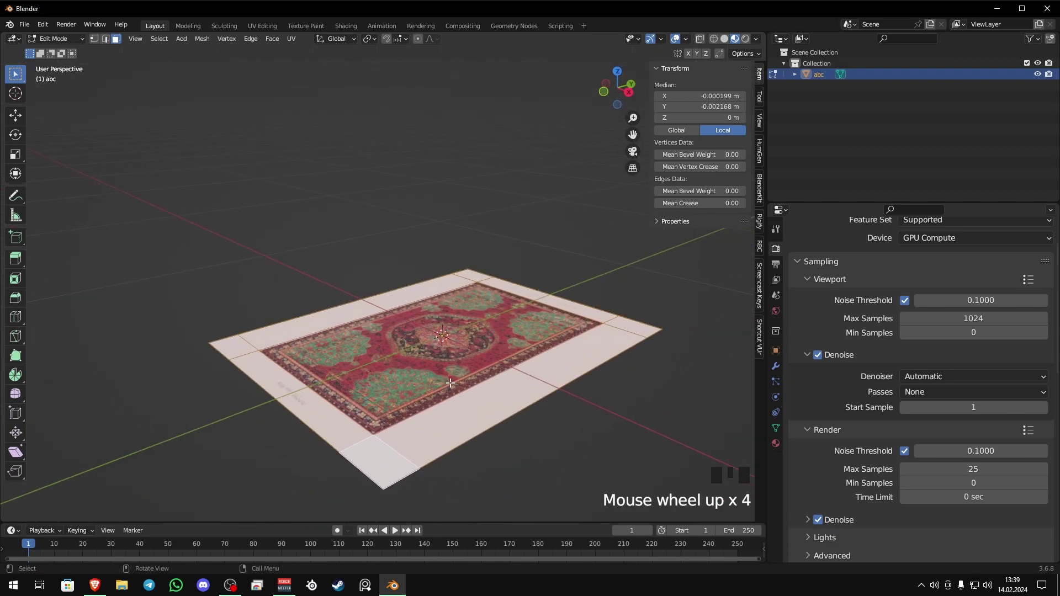
Delete the selected margin faces and return to Object Mode
key("x")
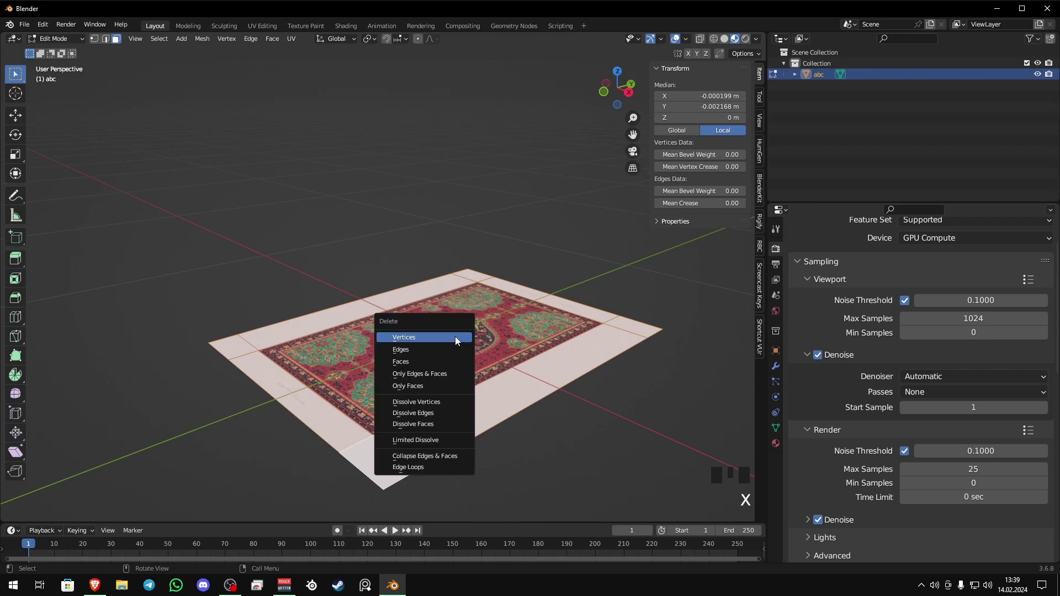
left_click(400, 362)
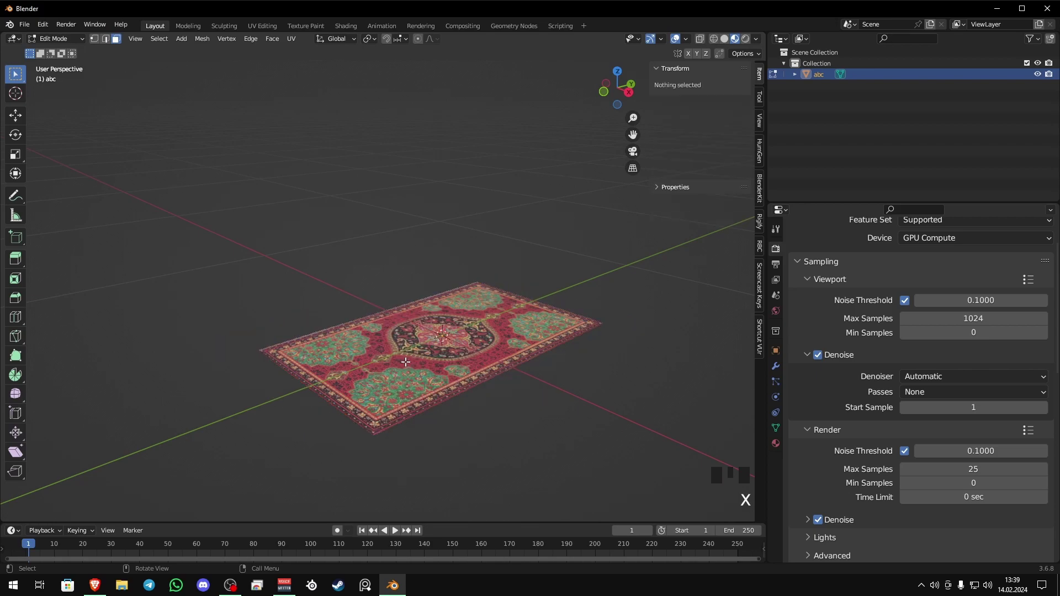
key("Tab")
Reselect the carpet, switch to solid shading and re-enter Edit Mode
left_click(506, 403)
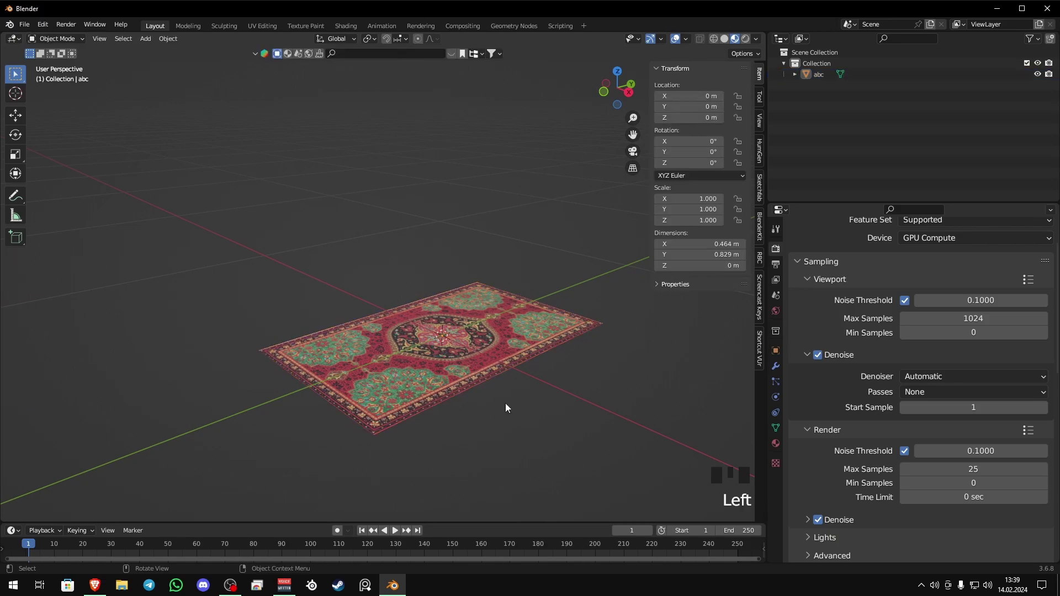
left_click(473, 355)
middle_click_drag(473, 354, 569, 250)
left_click(724, 39)
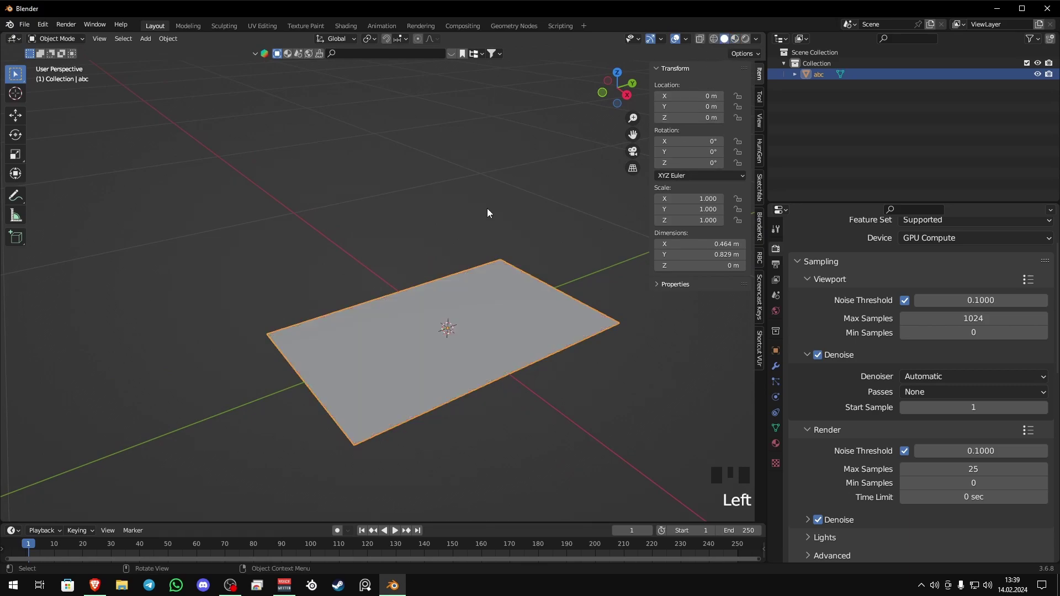
left_click(55, 39)
left_click(50, 60)
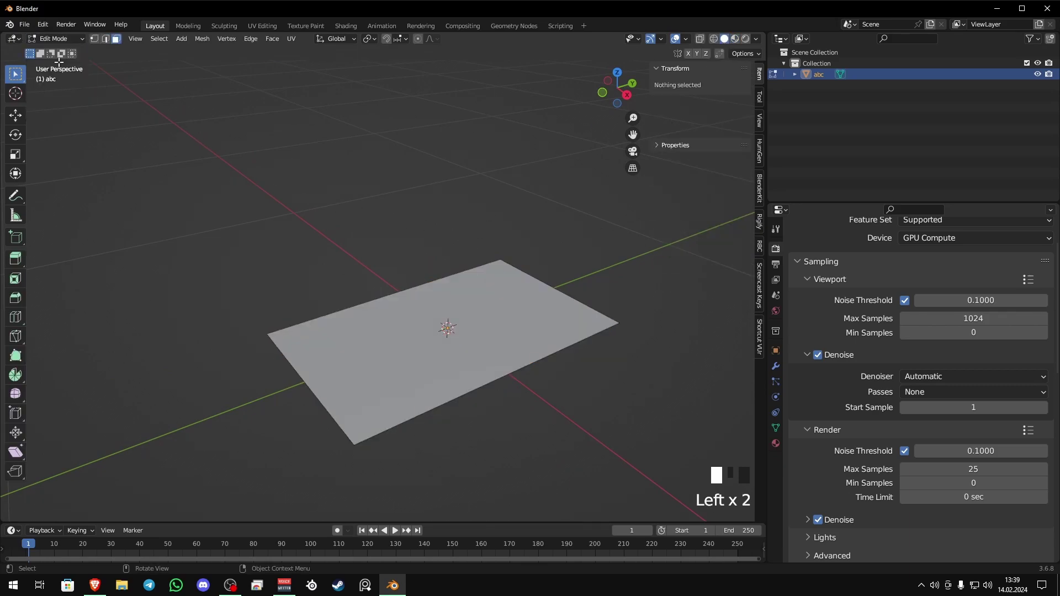
Add a centred loop cut through the middle of the plane
left_click(403, 328)
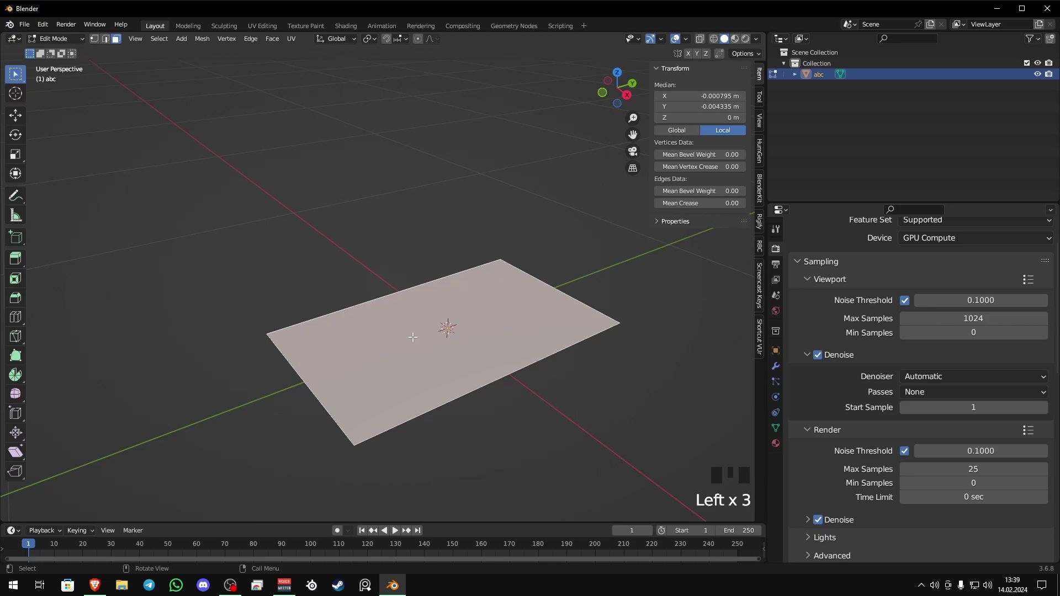
key("ctrl+r")
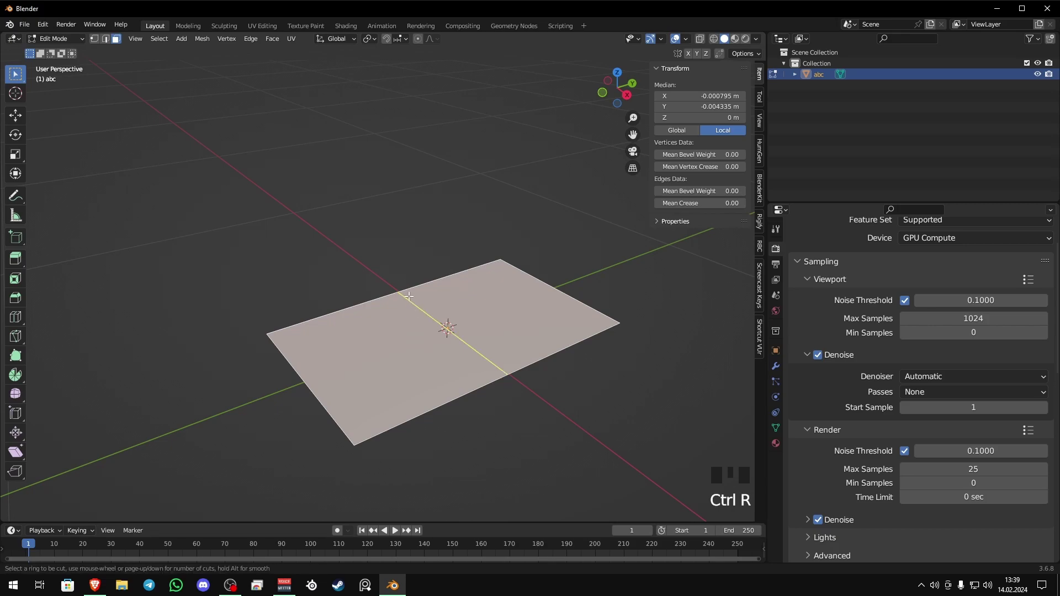
left_click(408, 296)
right_click(409, 296)
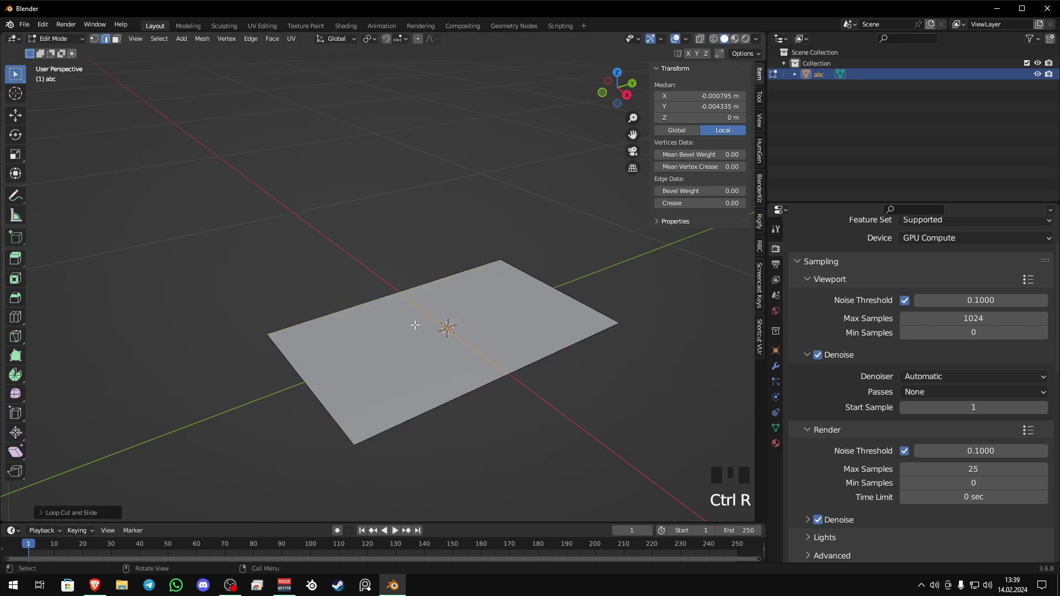
key("a")
middle_click_drag(437, 304, 507, 320)
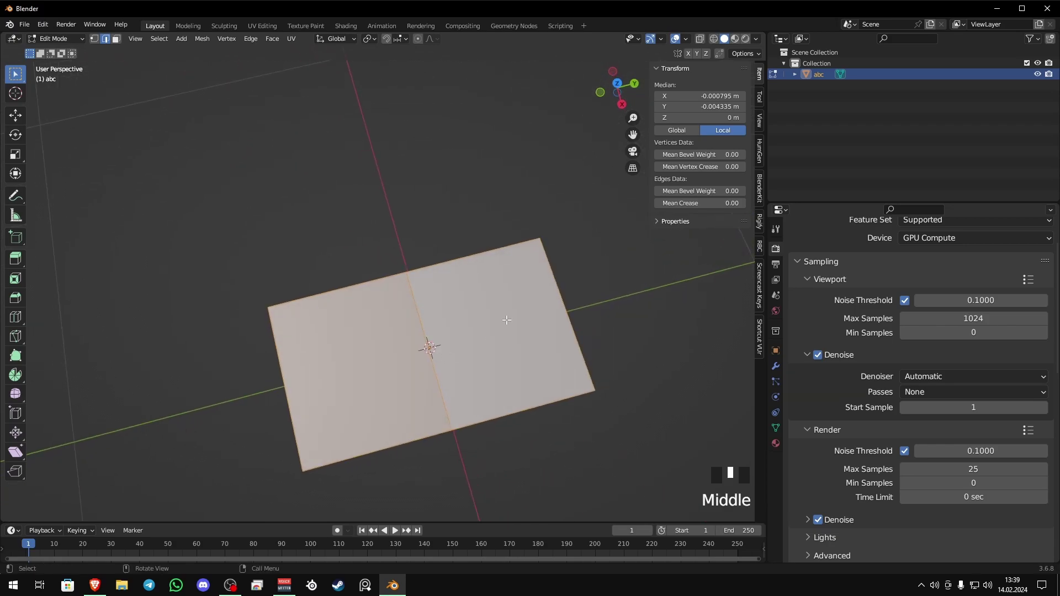
Select the middle edge, then switch to face mode and select the right half
right_click(415, 353)
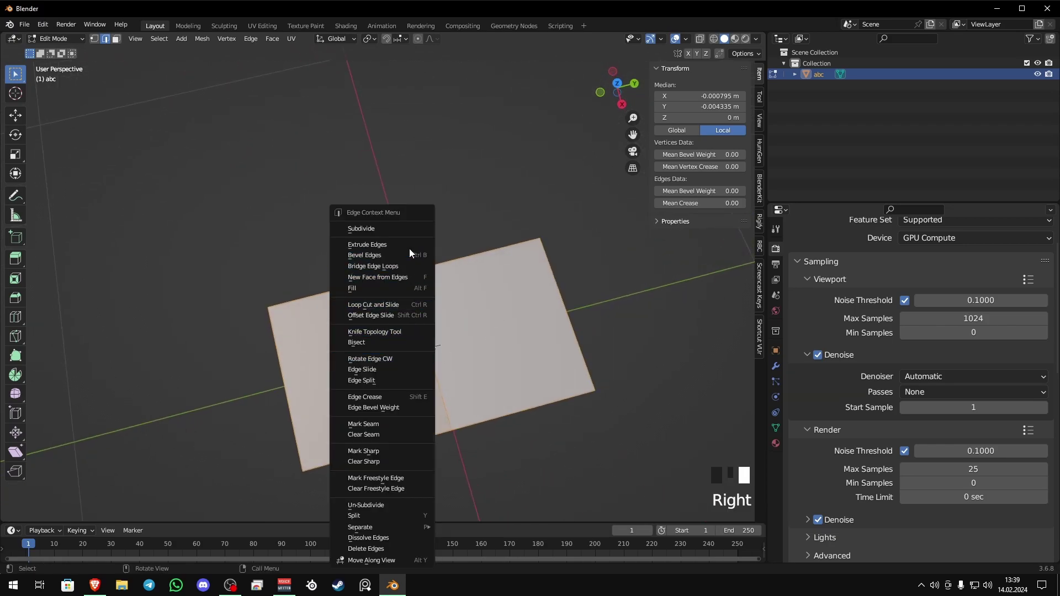
left_click(432, 324)
middle_click_drag(432, 325, 414, 305)
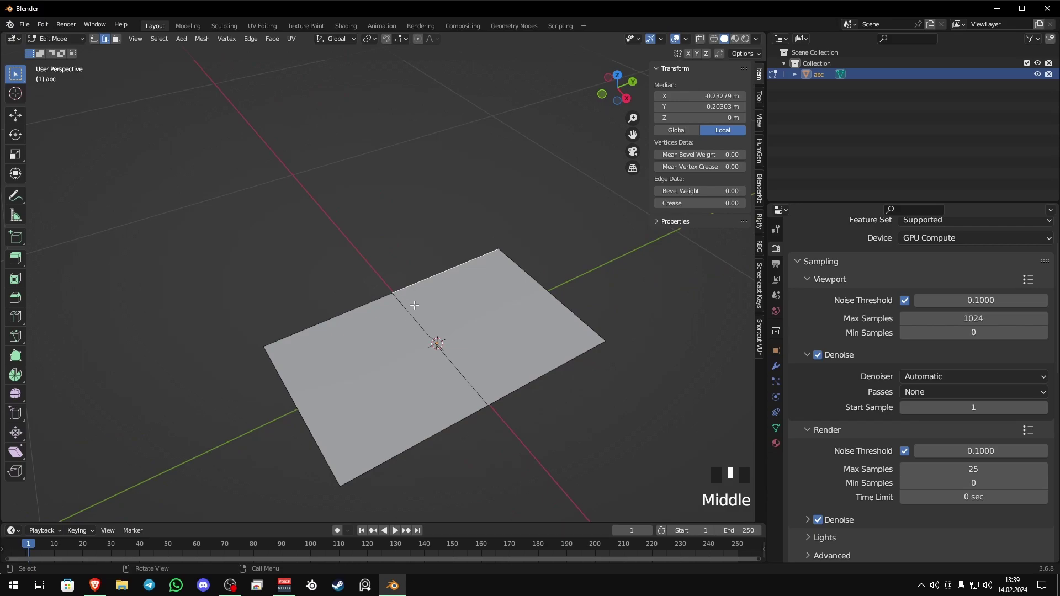
left_click(420, 312)
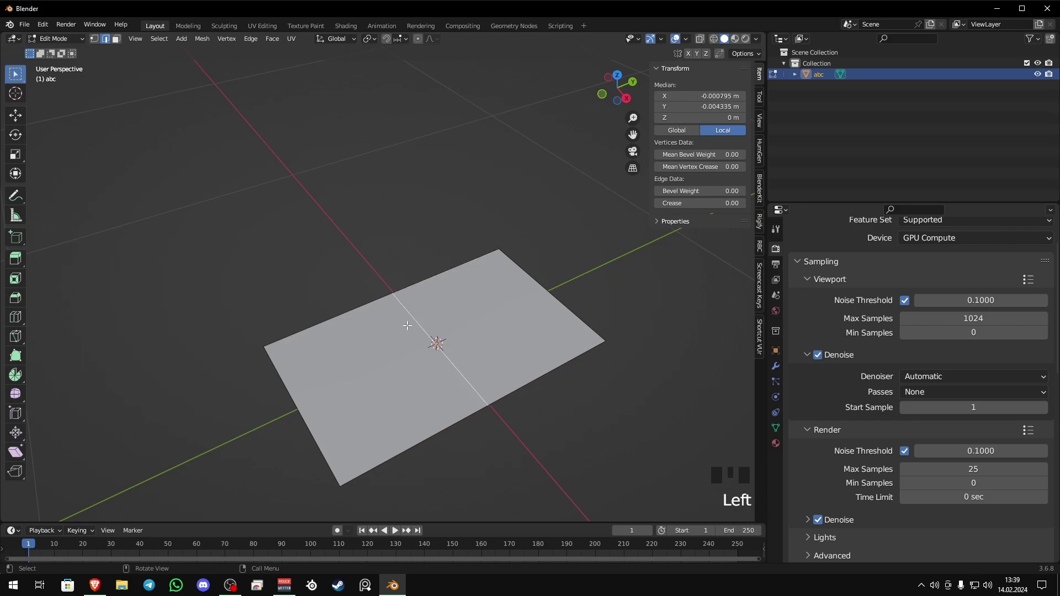
key("3")
left_click(452, 321)
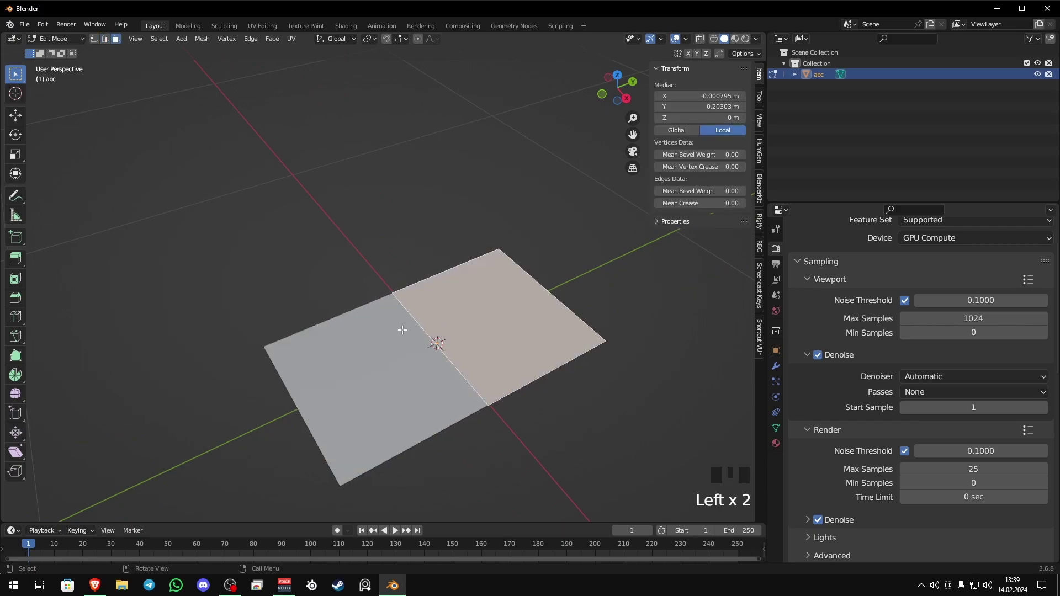
Subdivide the whole plane five times, then deselect and return to Object Mode
key("a")
right_click(402, 329)
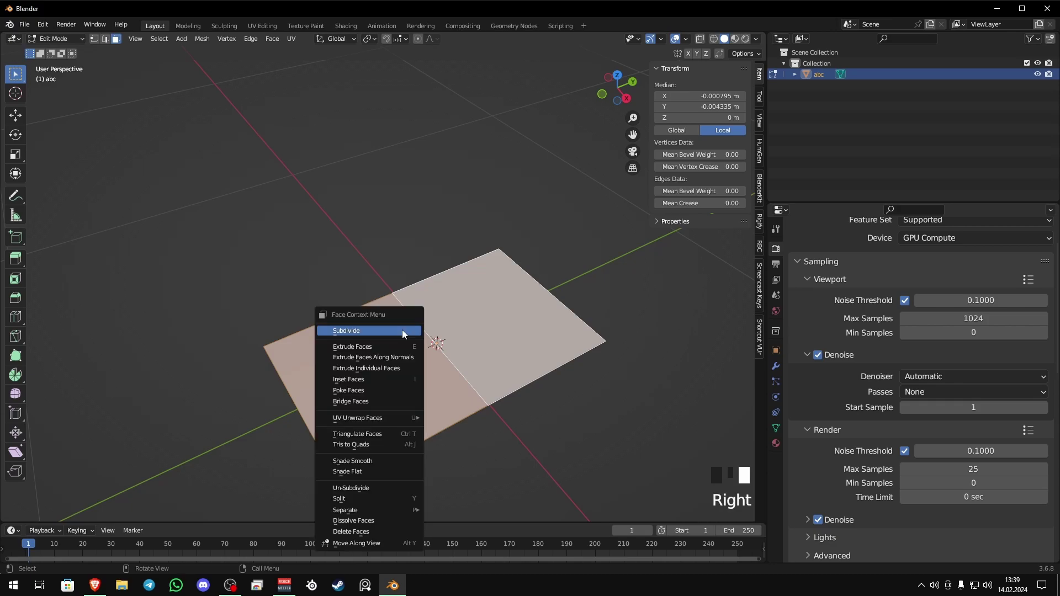
left_click(402, 329)
right_click(402, 330)
left_click(402, 330)
right_click(402, 330)
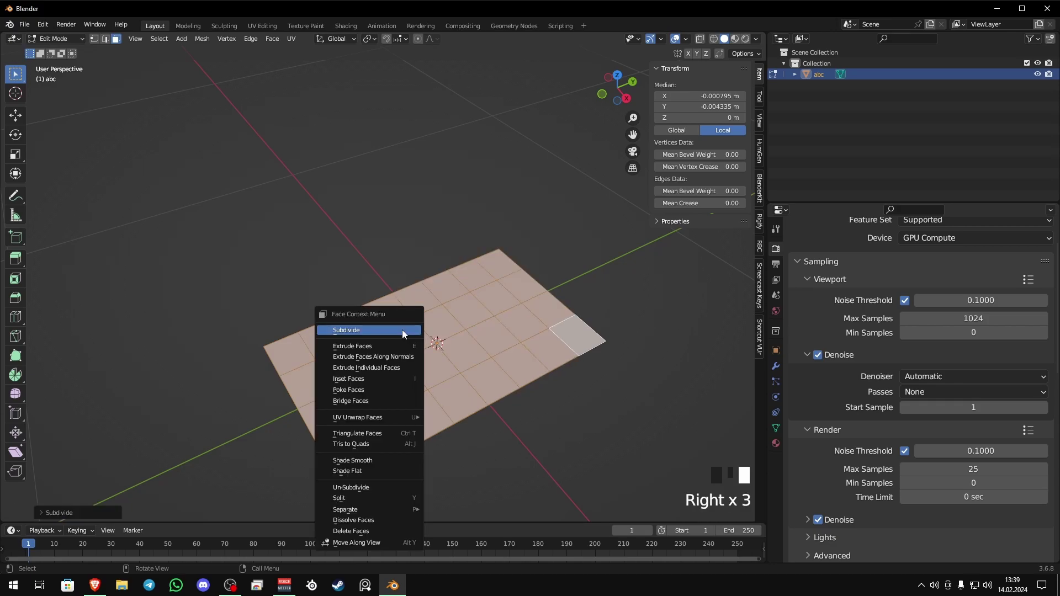
left_click(402, 329)
right_click(402, 330)
left_click(403, 330)
right_click(404, 331)
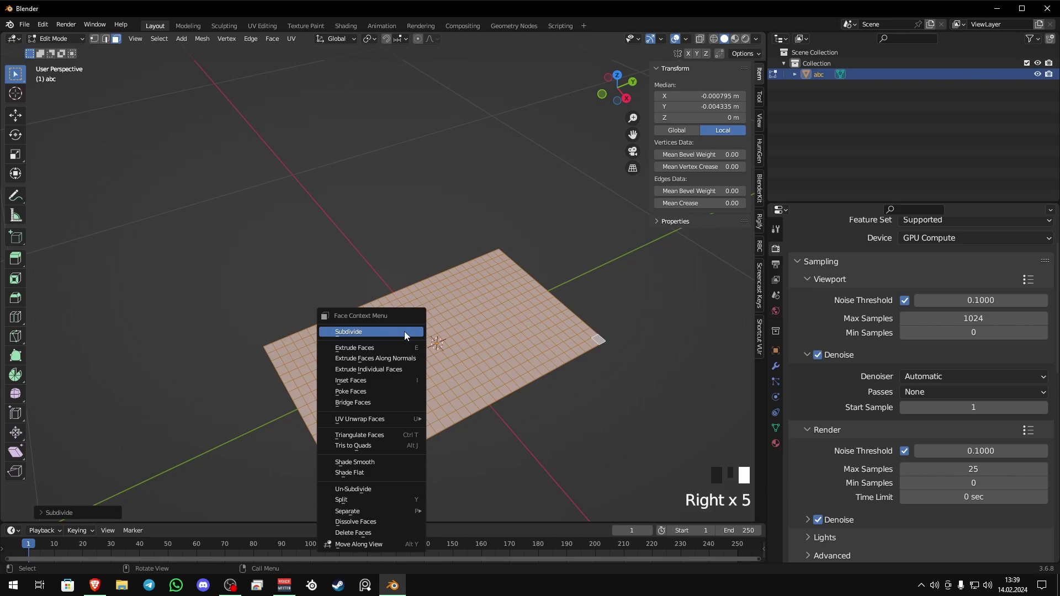
left_click(404, 332)
middle_click_drag(405, 332, 489, 347)
left_click(508, 348)
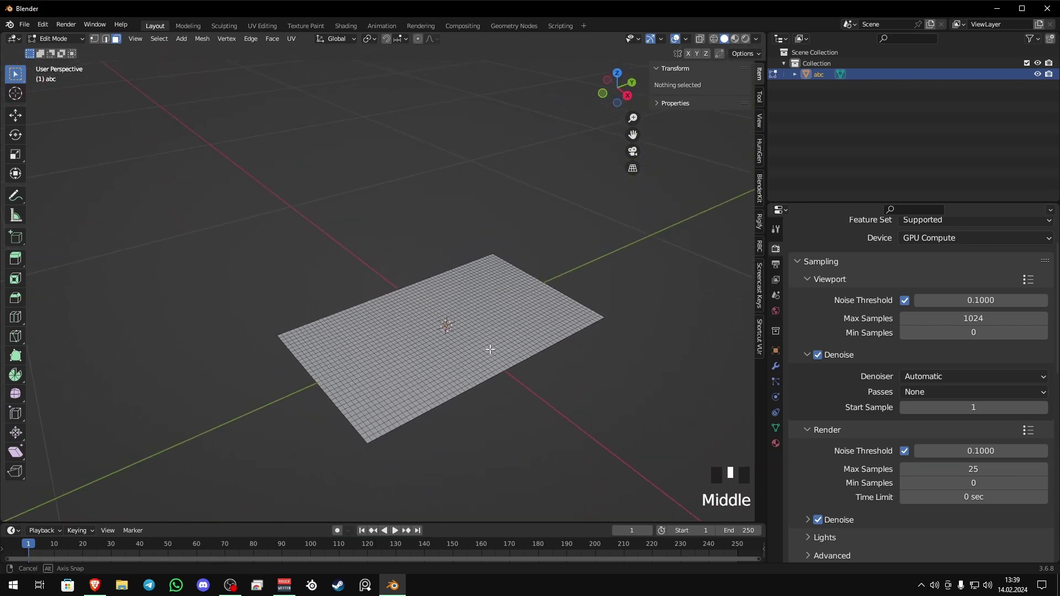
key("Tab")
Raise the carpet plane along Z to 0.129 m
left_click(479, 340)
left_click(557, 386)
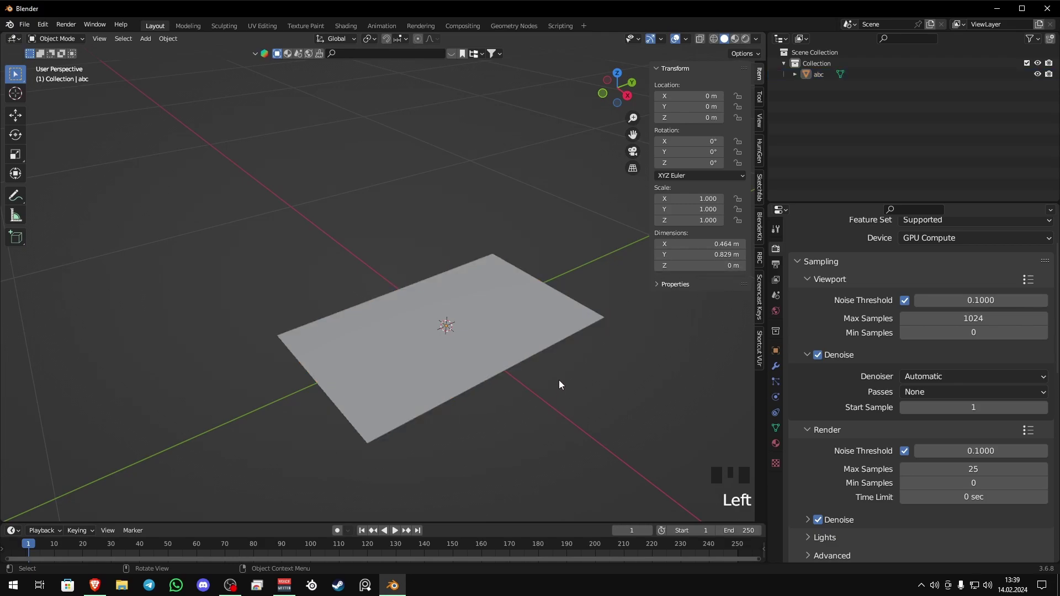
left_click(518, 346)
middle_click_drag(518, 346, 542, 366)
key("g")
key("z")
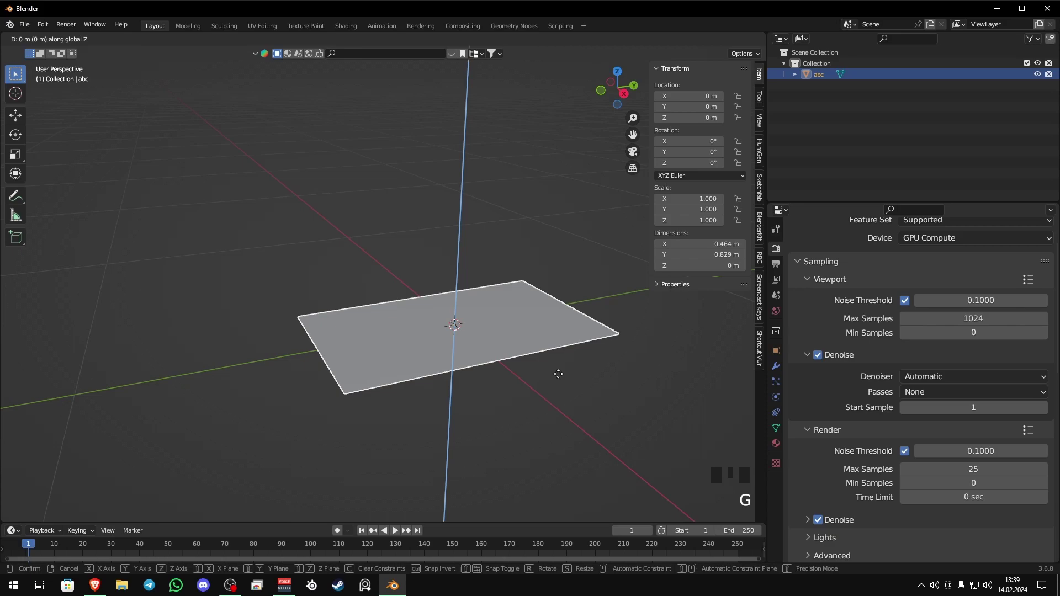
left_click(565, 334)
Add a new plane and scale it by about 1.978 to roughly 3.96 m square
left_click(533, 335)
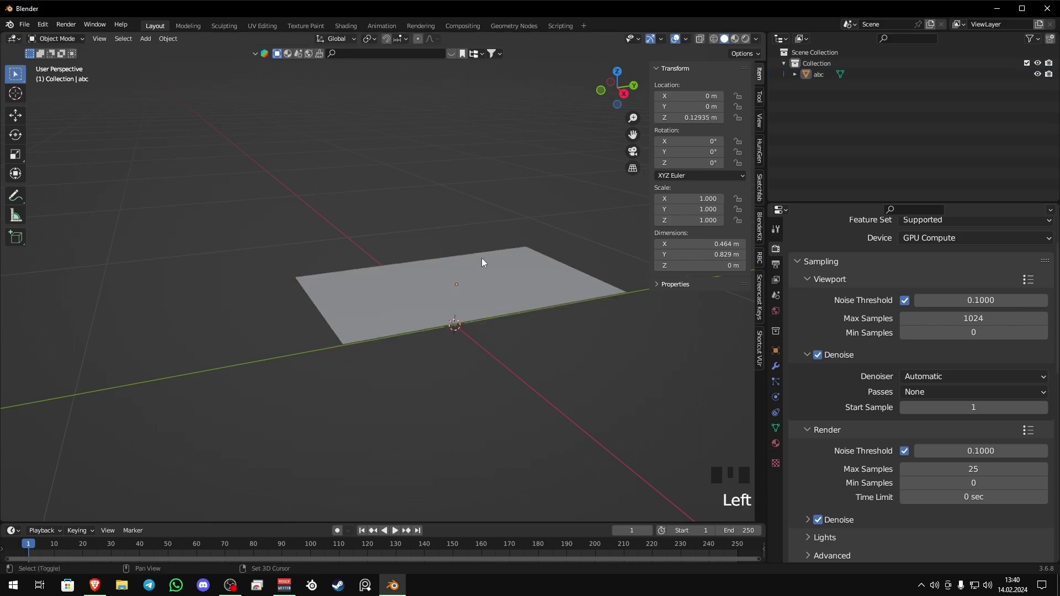
key("shift+a")
mouse_move(482, 137)
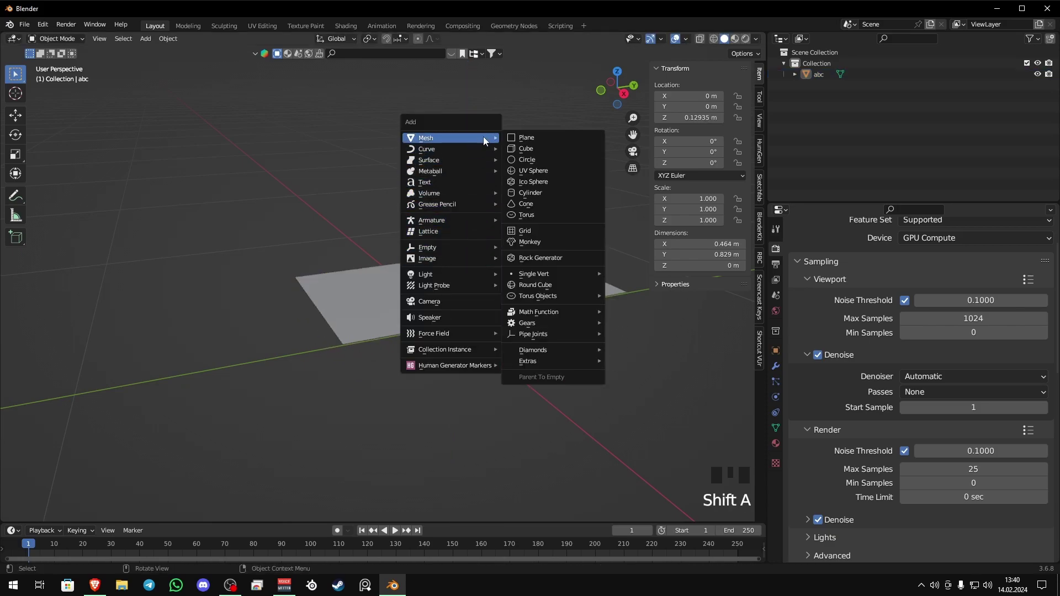
left_click(526, 137)
scroll(311, 220, "down", 2)
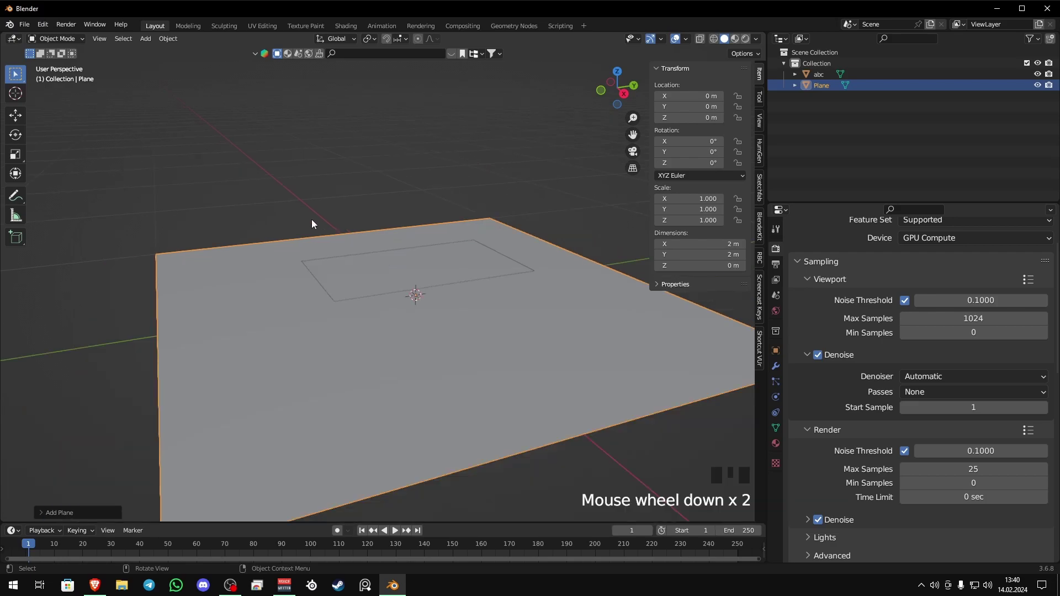
middle_click_drag(311, 220, 382, 249)
key("s")
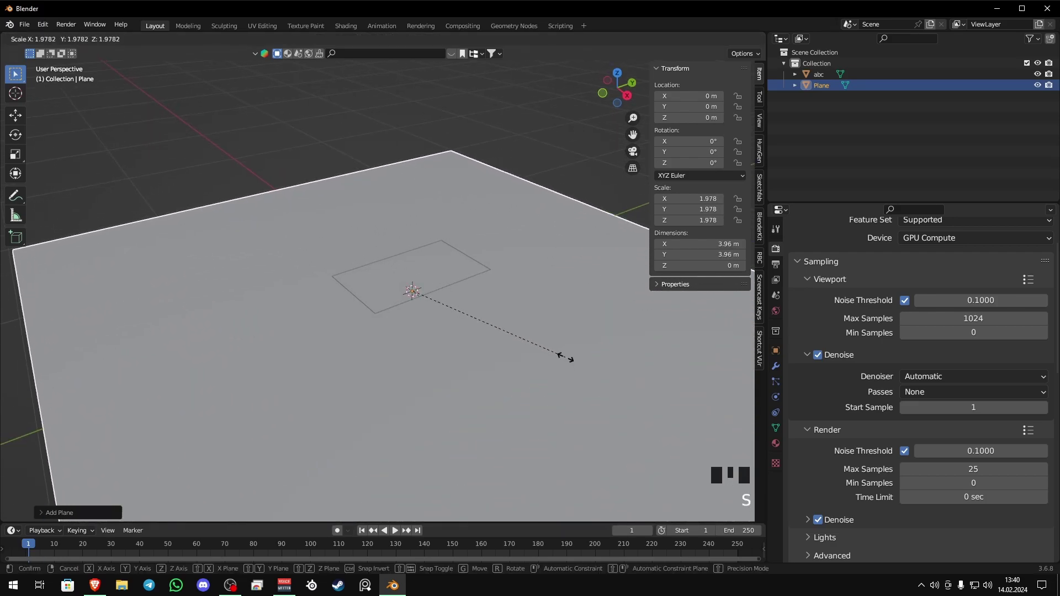
double_click(564, 357)
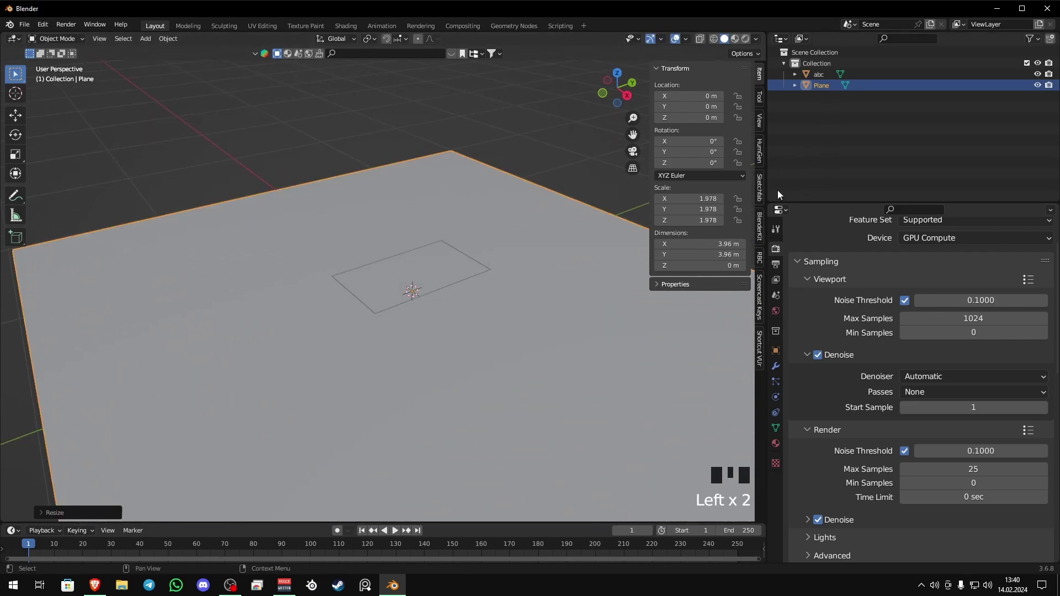
key("F2")
Rename the large plane 'Ground' and the abc plane 'carpet'
type("Gro")
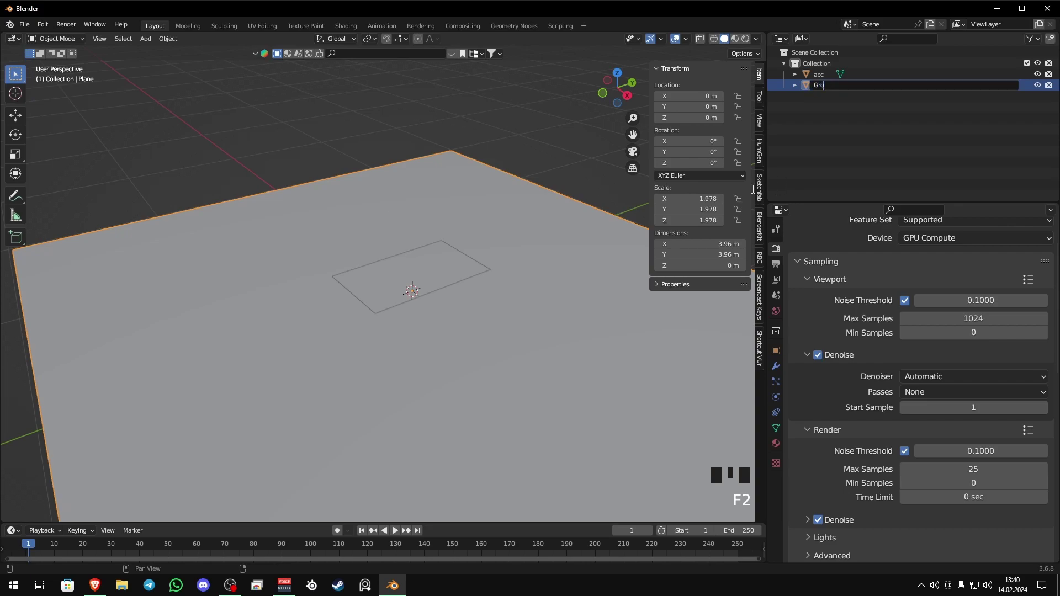
type("und")
key("Return")
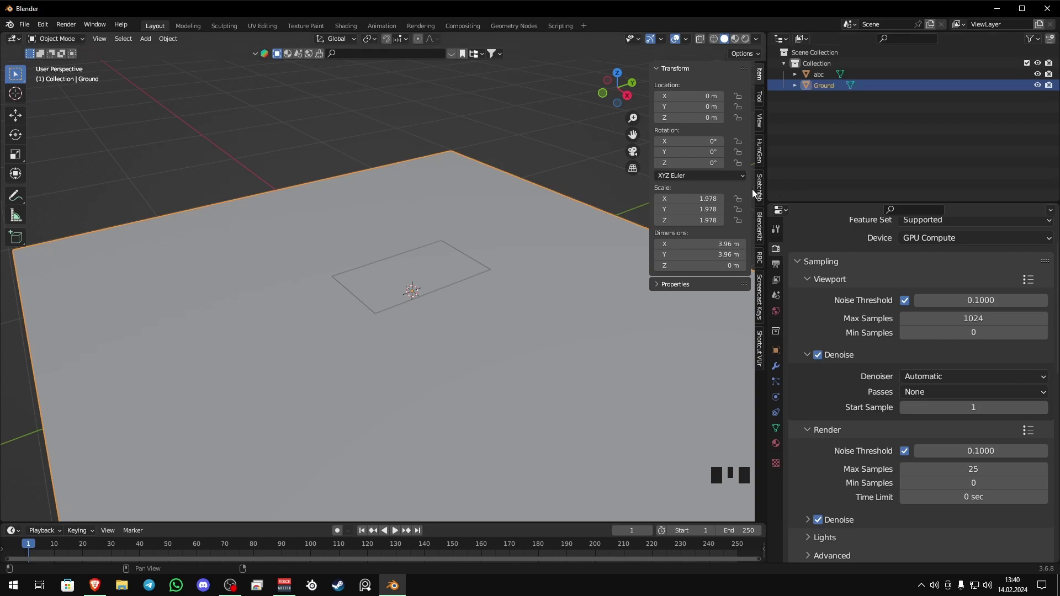
left_click(443, 262)
key("F2")
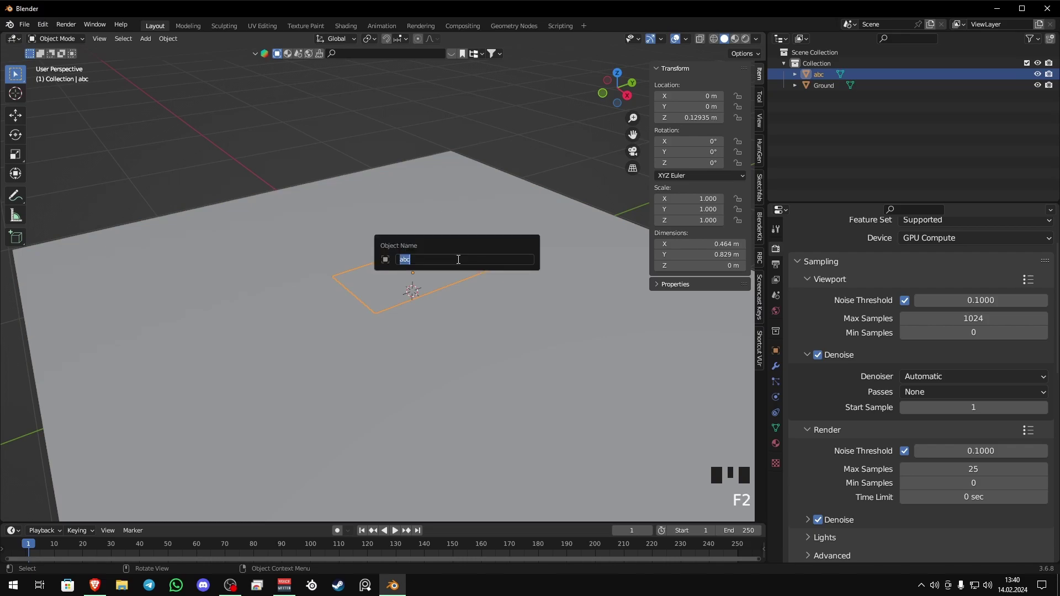
type("carpet")
key("Return")
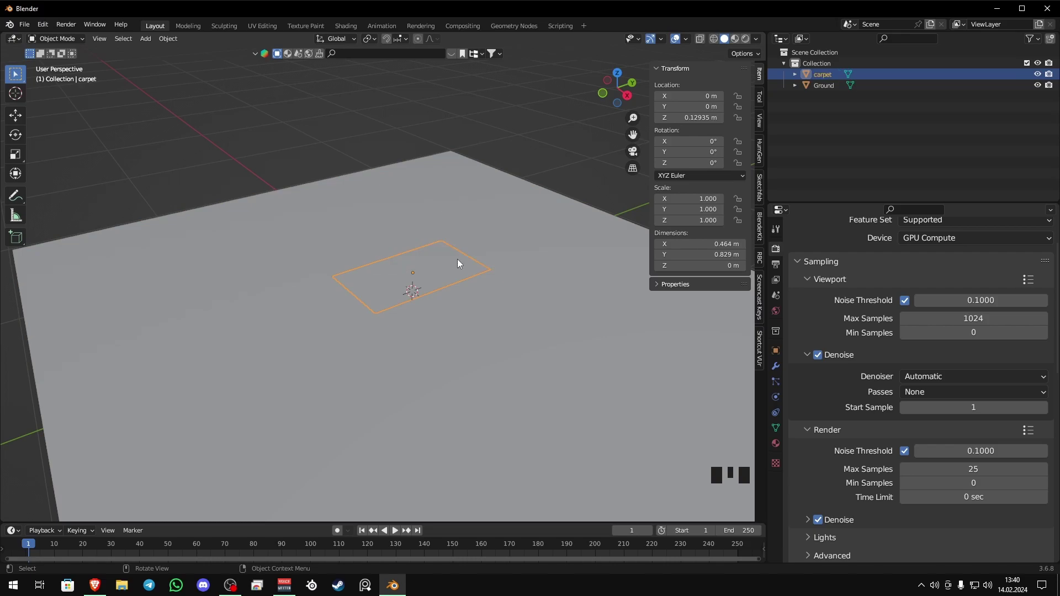
left_click(462, 268)
left_click(830, 75)
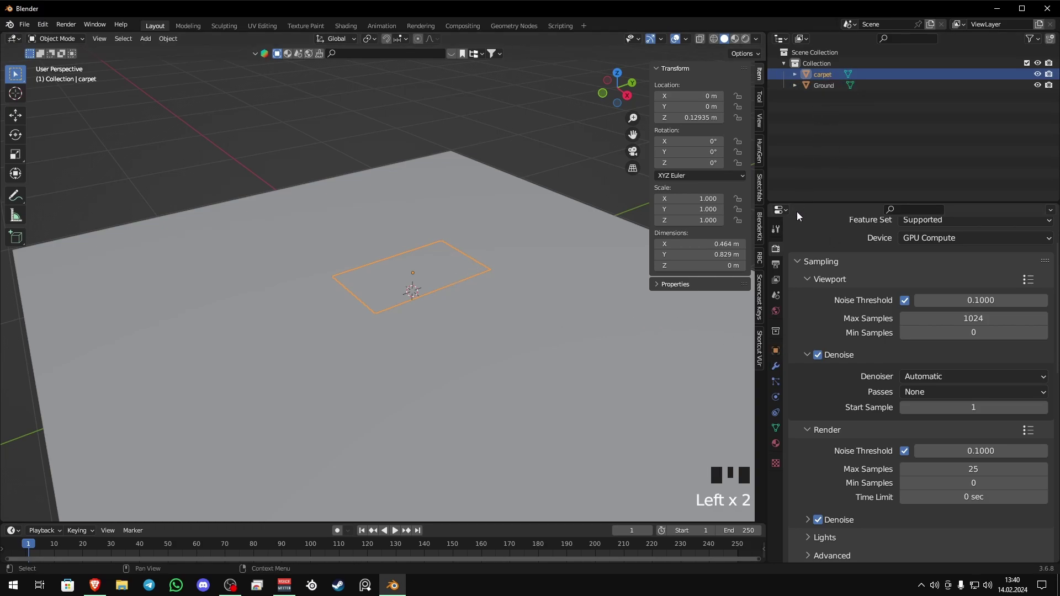
Add cloth physics to the carpet with Quality Steps raised to 15
left_click(776, 397)
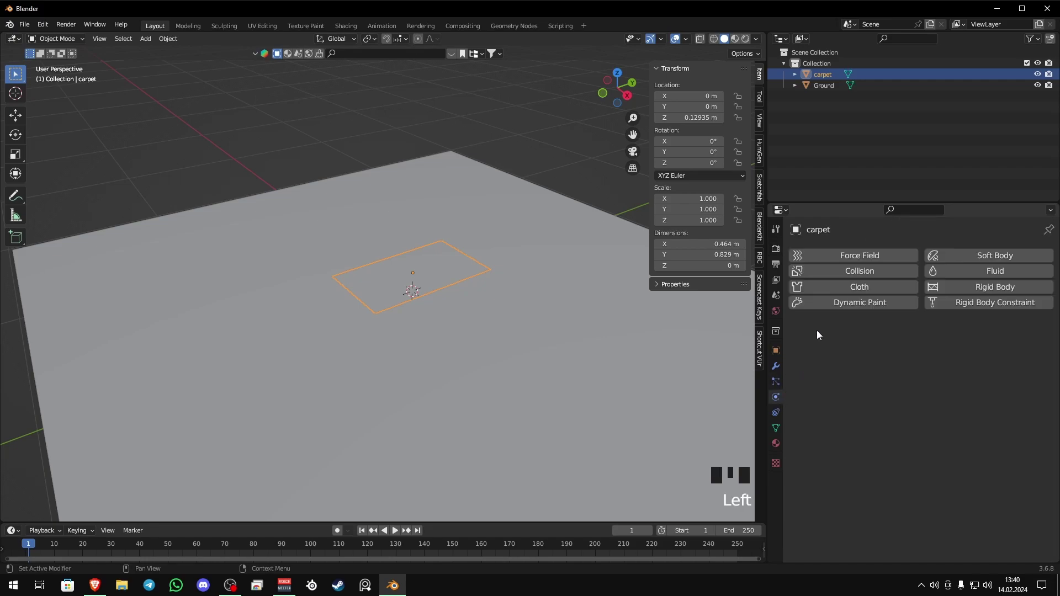
left_click(843, 289)
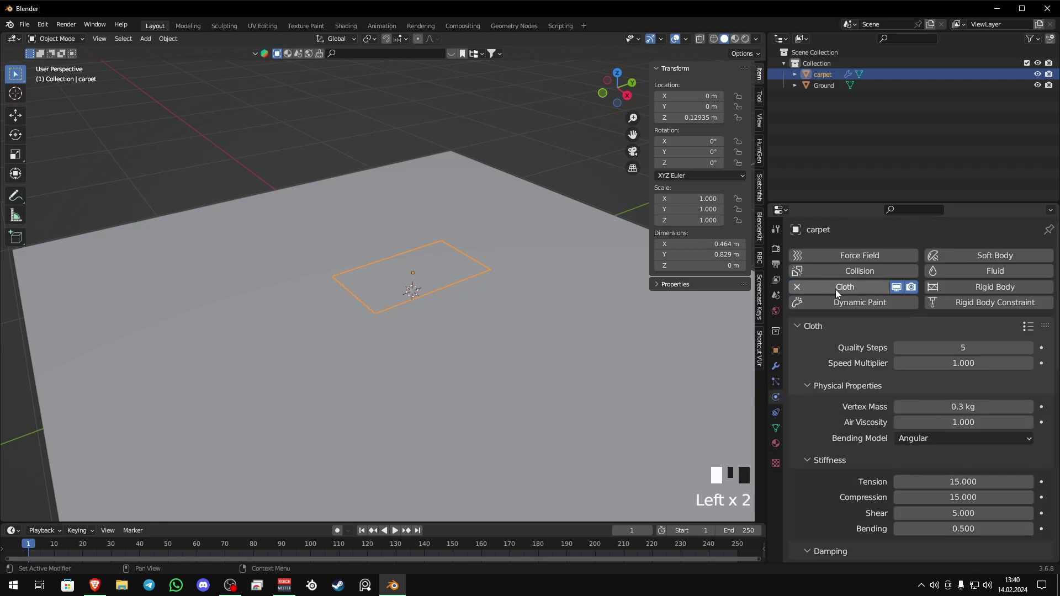
mouse_move(964, 348)
left_mouse_down()
mouse_move(985, 348)
mouse_move(949, 350)
left_mouse_up()
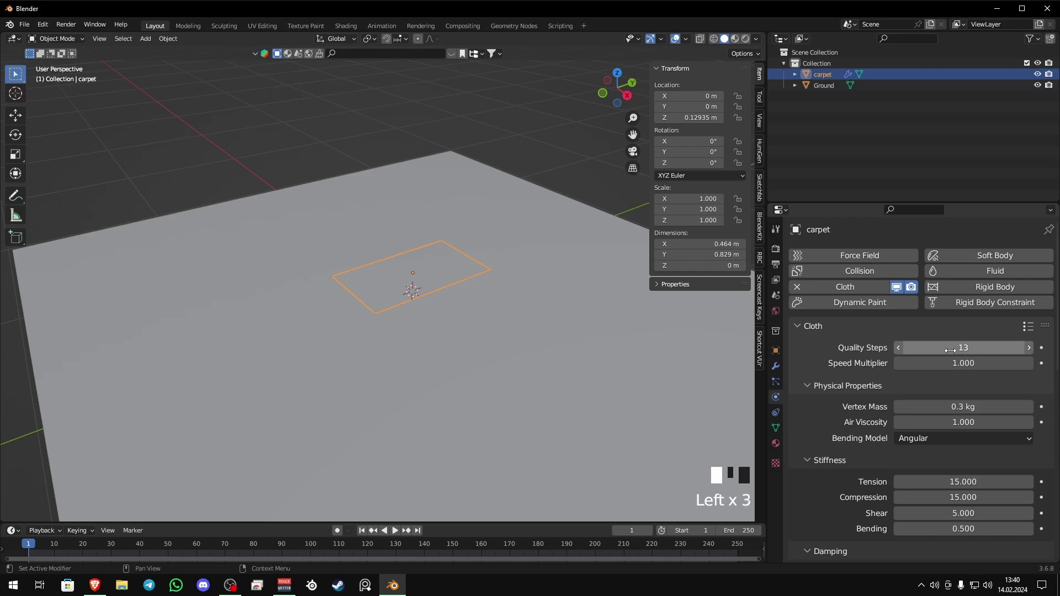
left_click(1025, 348)
left_click(1025, 348)
scroll(1042, 353, "down", 4)
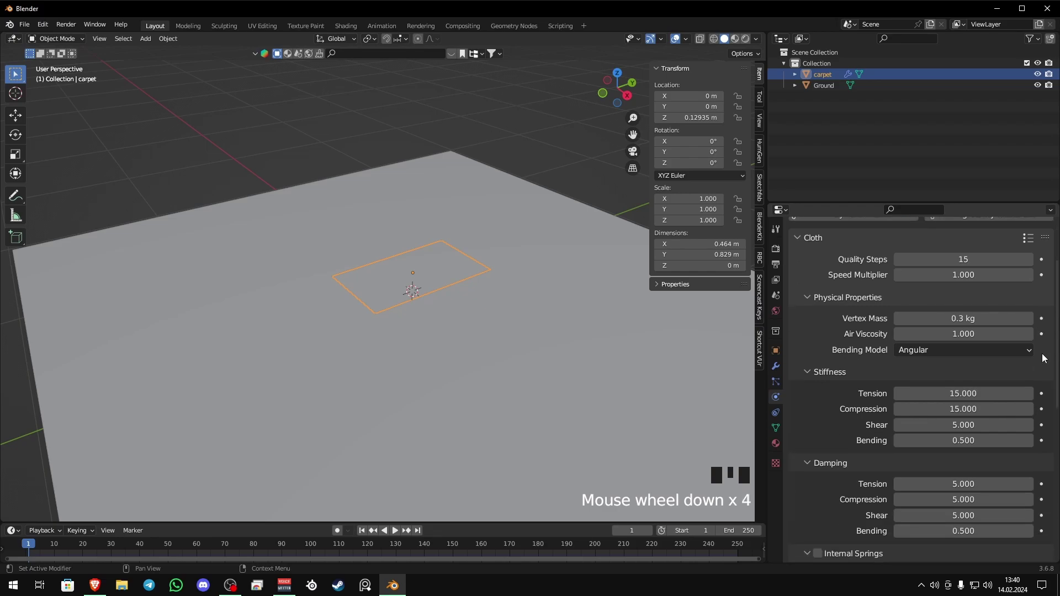
left_click_drag(1057, 349, 1058, 508)
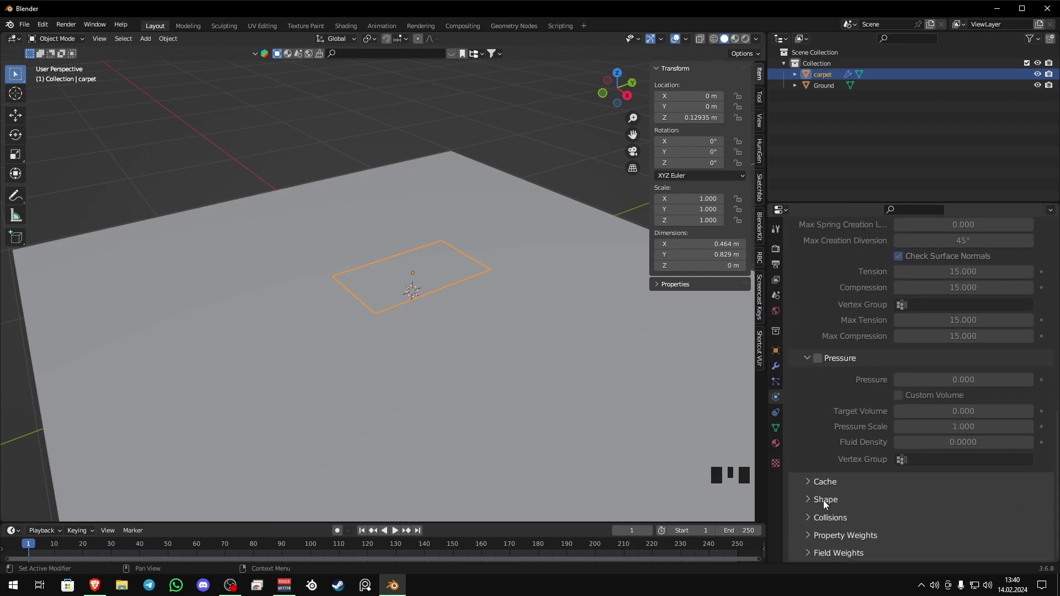
Enable cloth self collisions and set both collision distances to 0.001 m
left_click(828, 517)
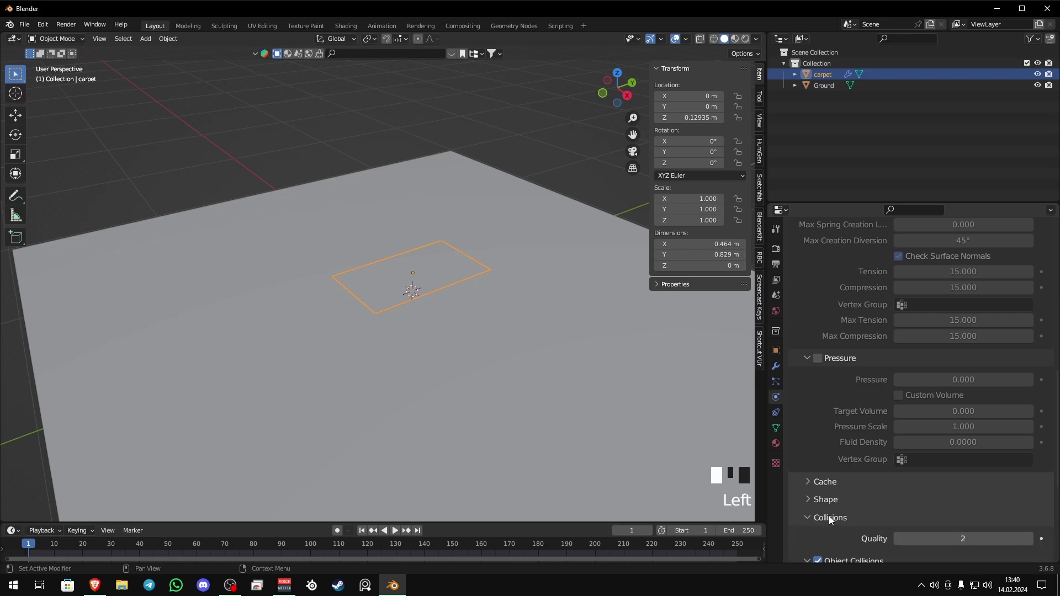
left_click_drag(1058, 431, 1057, 497)
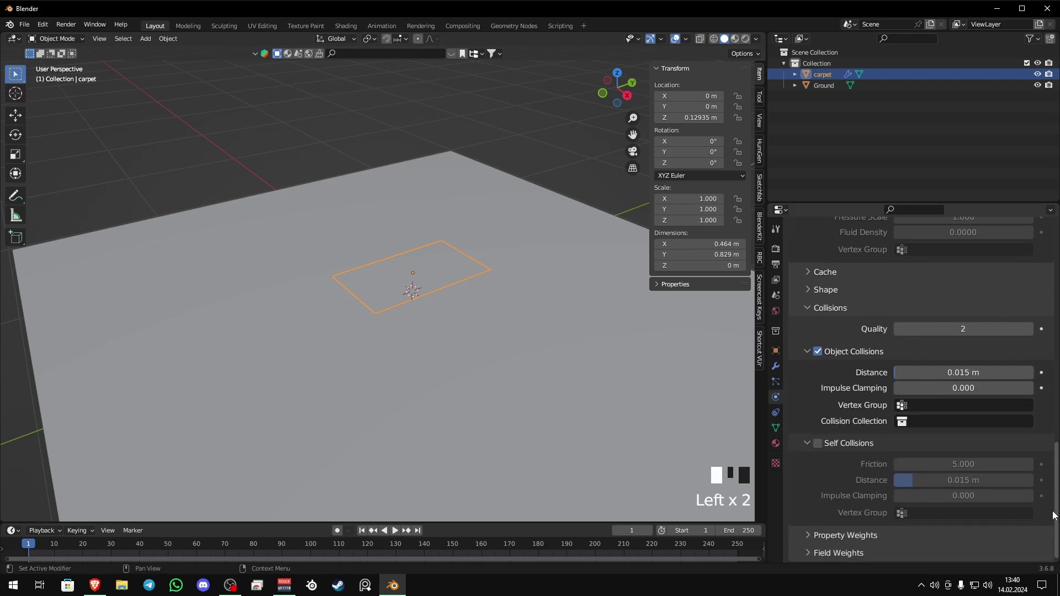
left_click(818, 445)
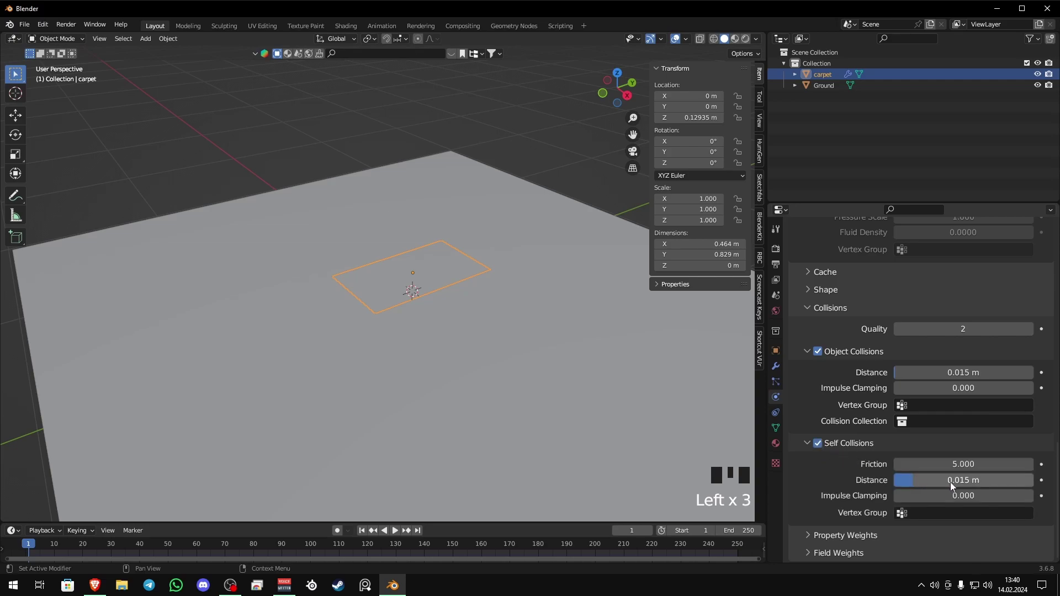
left_click_drag(951, 484, 942, 485)
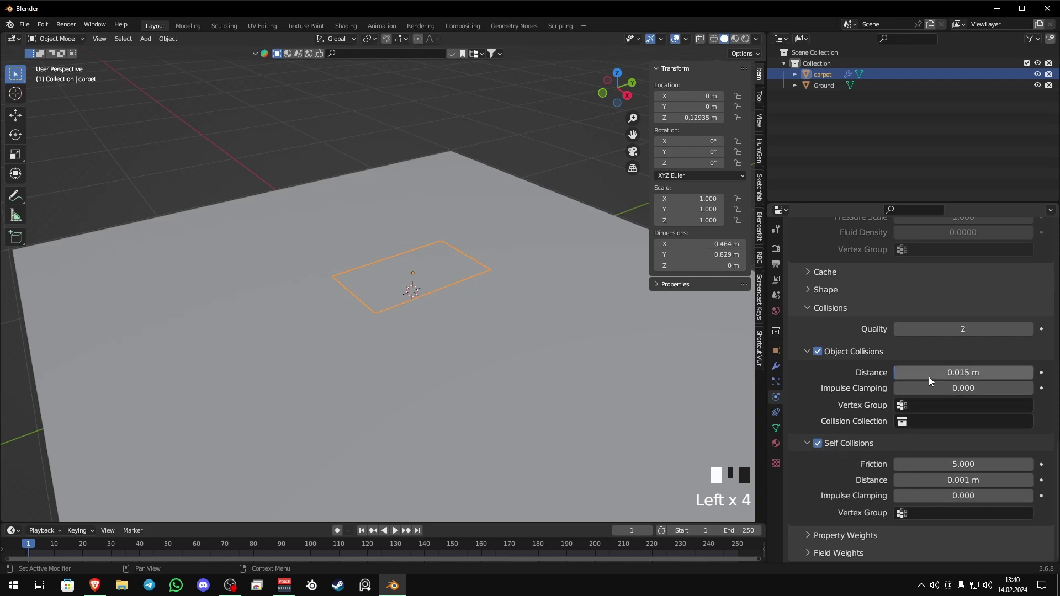
left_click_drag(895, 373, 864, 372)
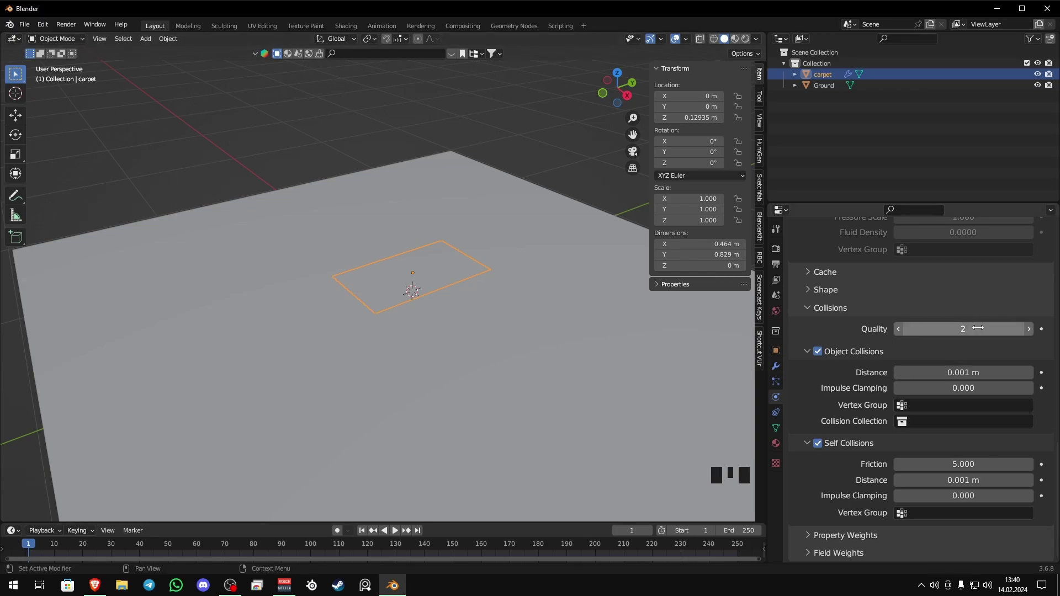
left_click_drag(1030, 330, 963, 338)
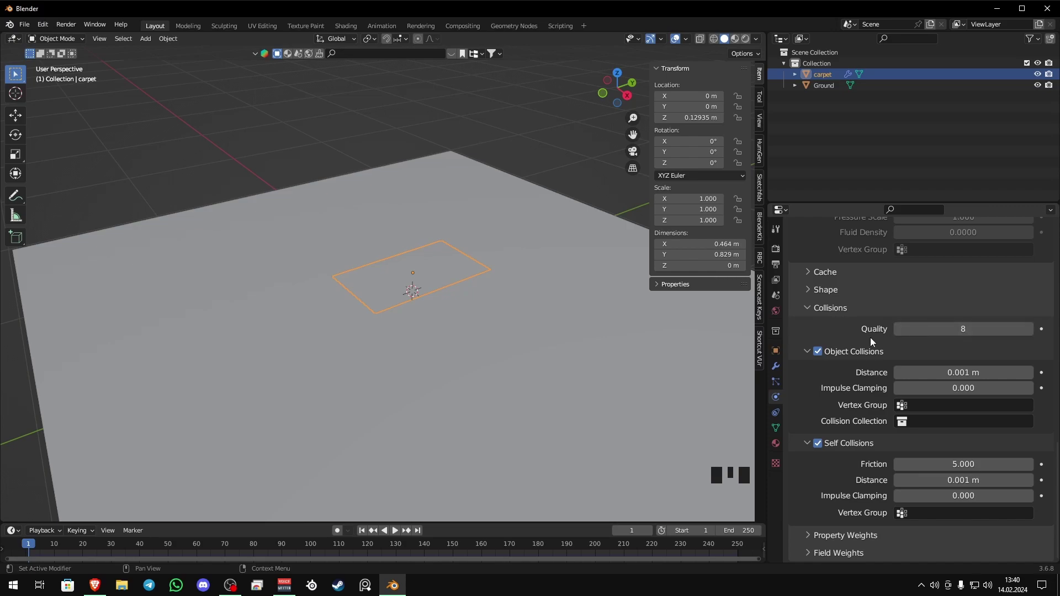
left_click(652, 344)
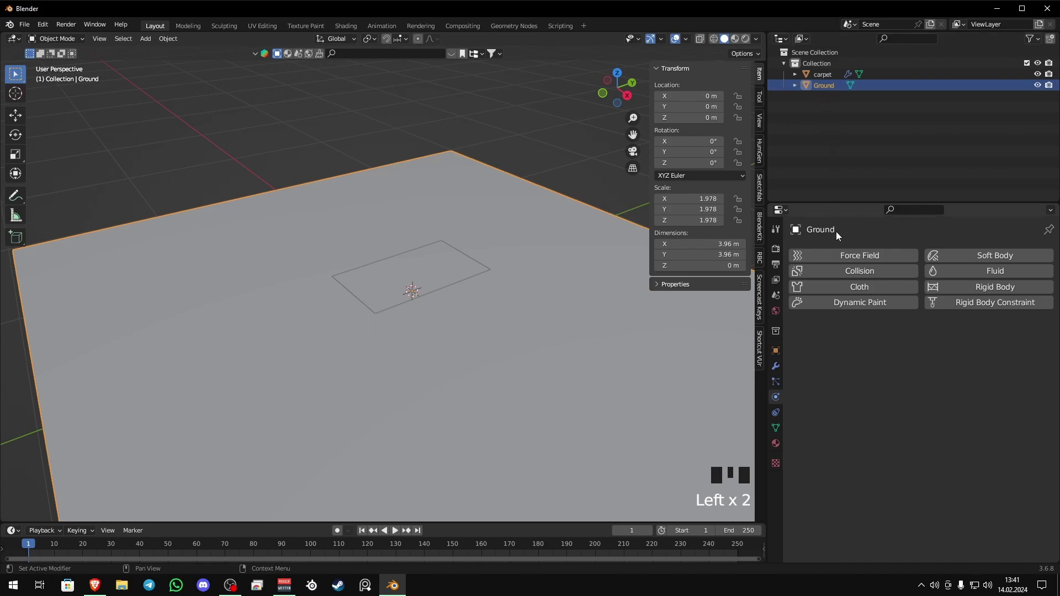
Add Collision physics to Ground with outer thickness 0.001, then deselect it
left_click(880, 271)
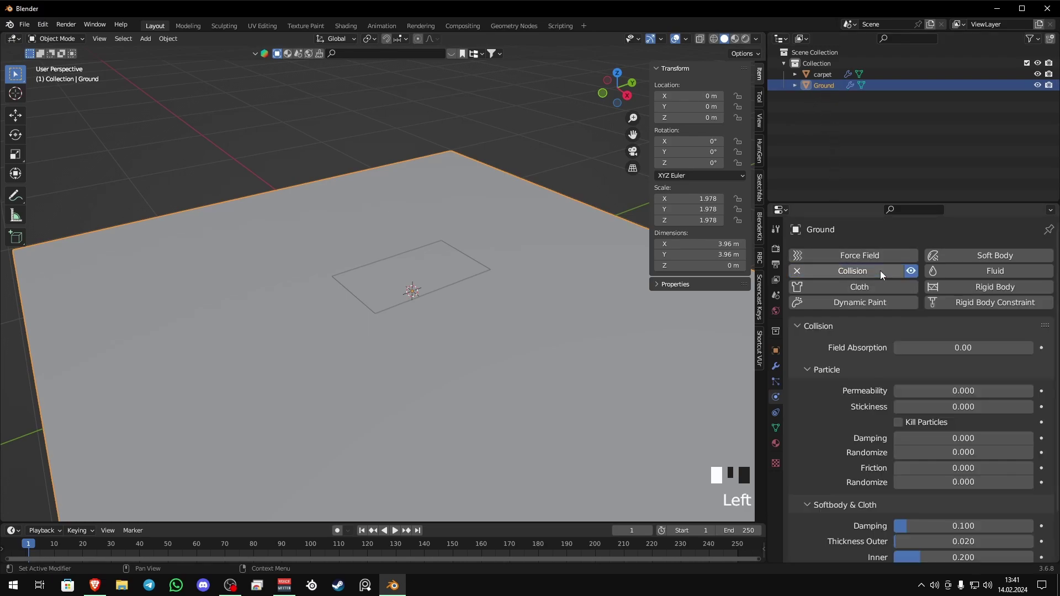
scroll(912, 378, "down", 5)
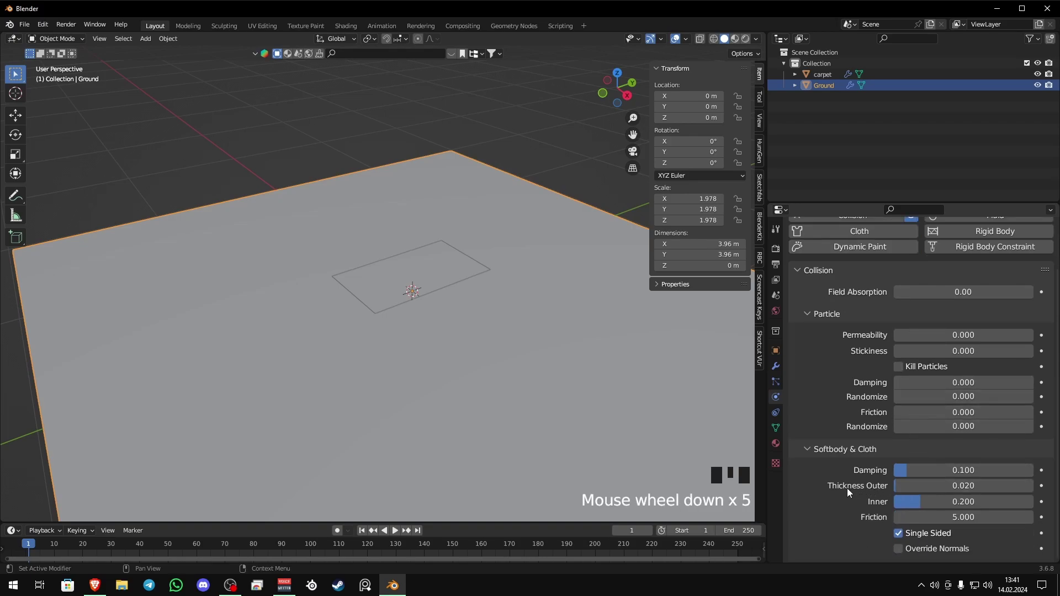
left_click_drag(929, 486, 894, 486)
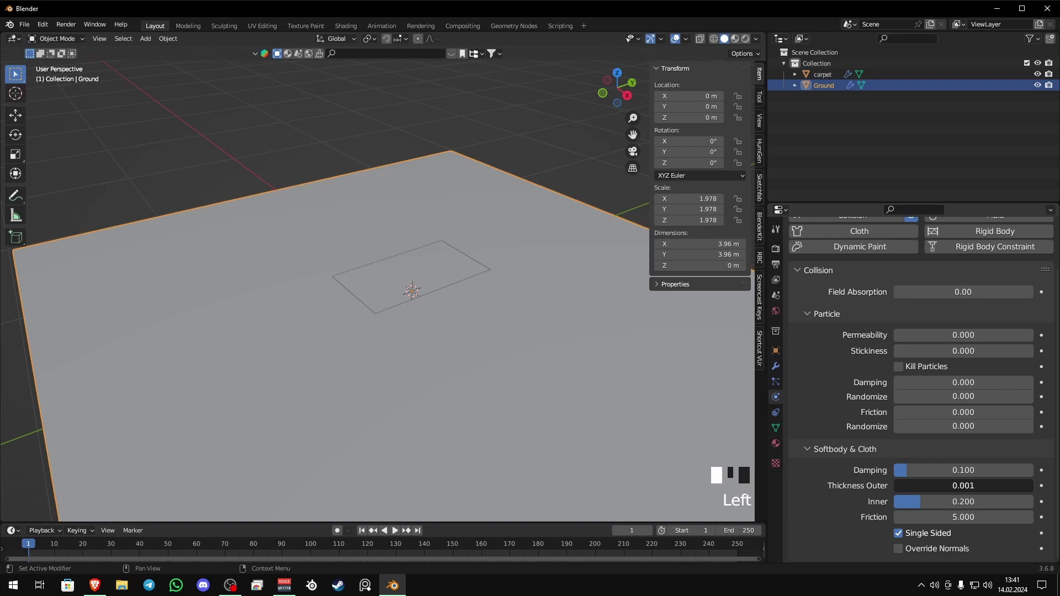
left_click(595, 178)
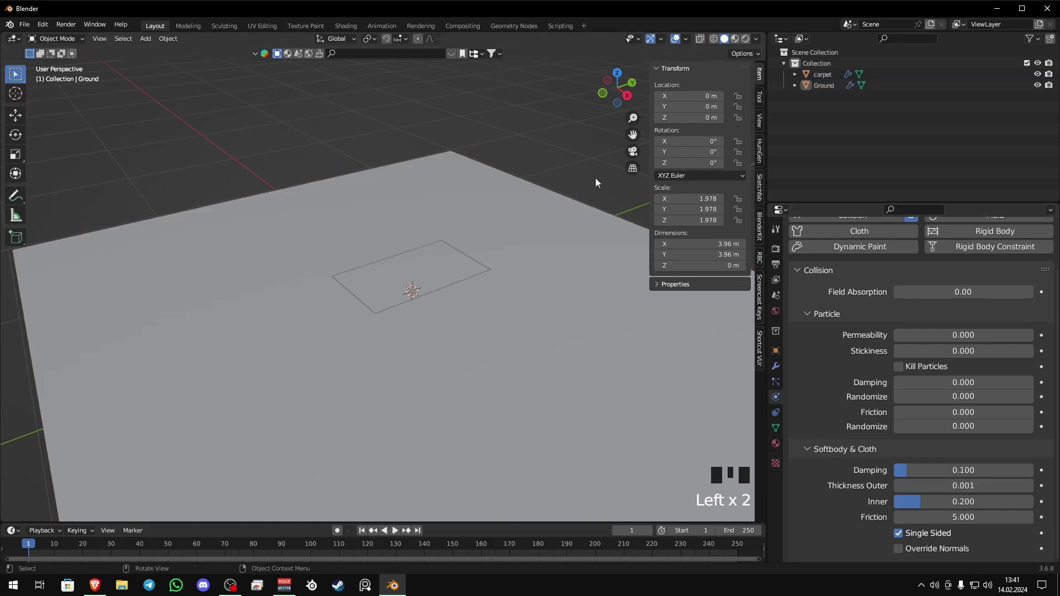
In front view, tilt the carpet about 42° and raise it above the ground
left_click(605, 95)
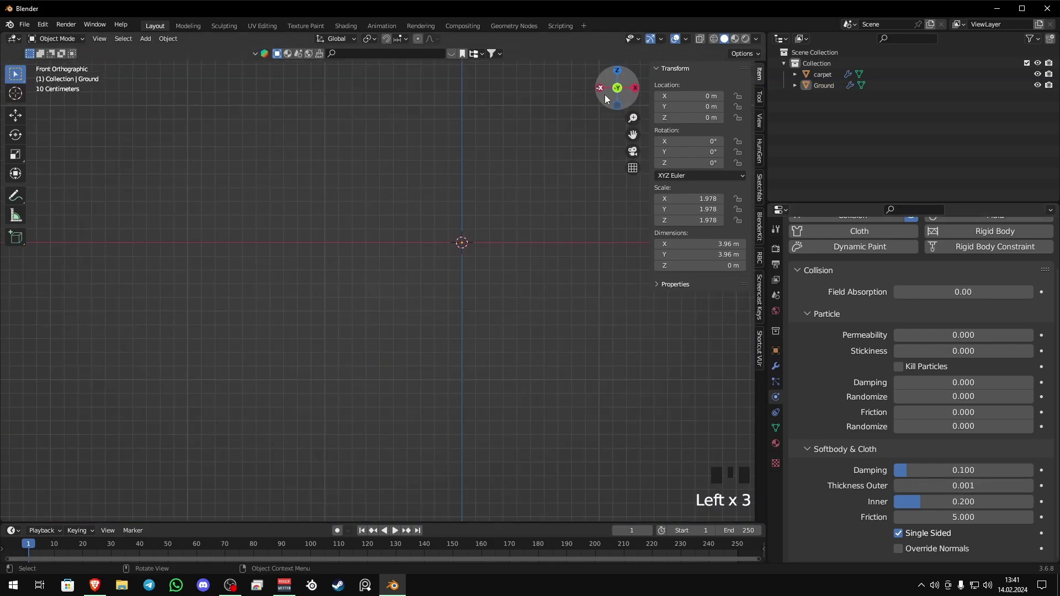
left_click(825, 75)
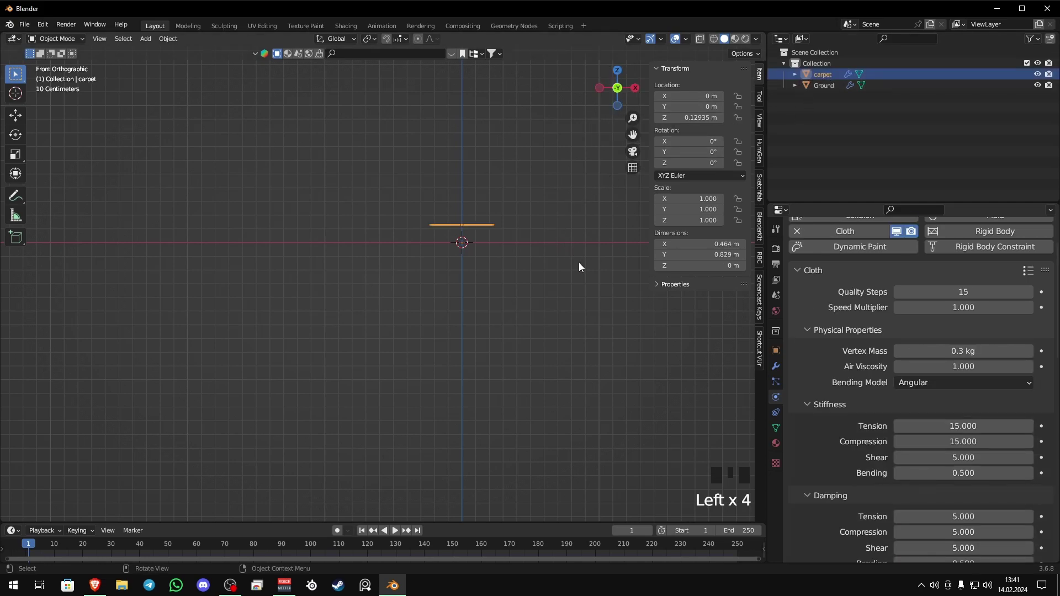
key("r")
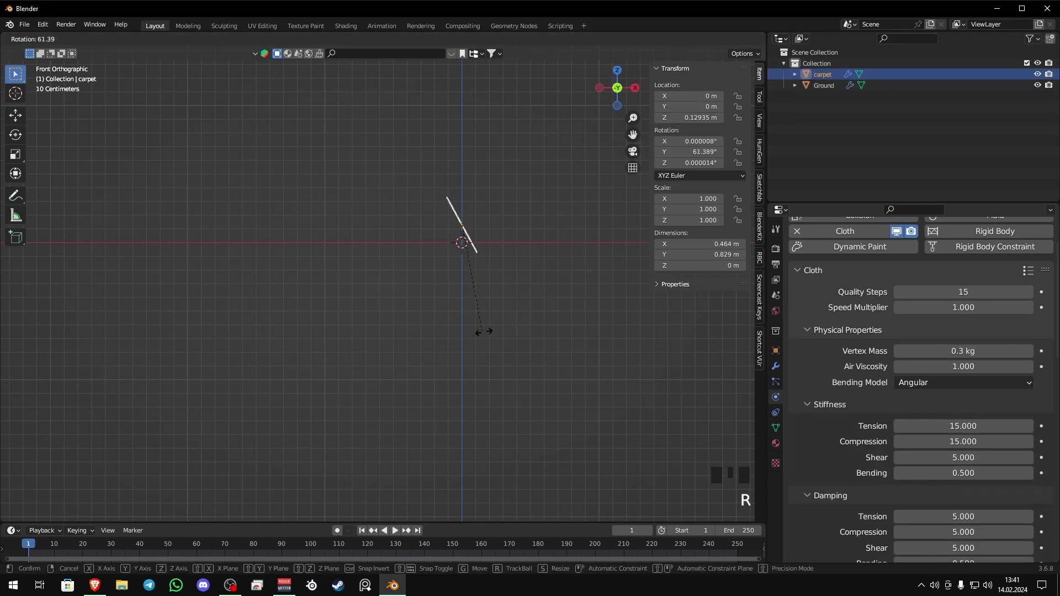
left_click(517, 319)
key("g")
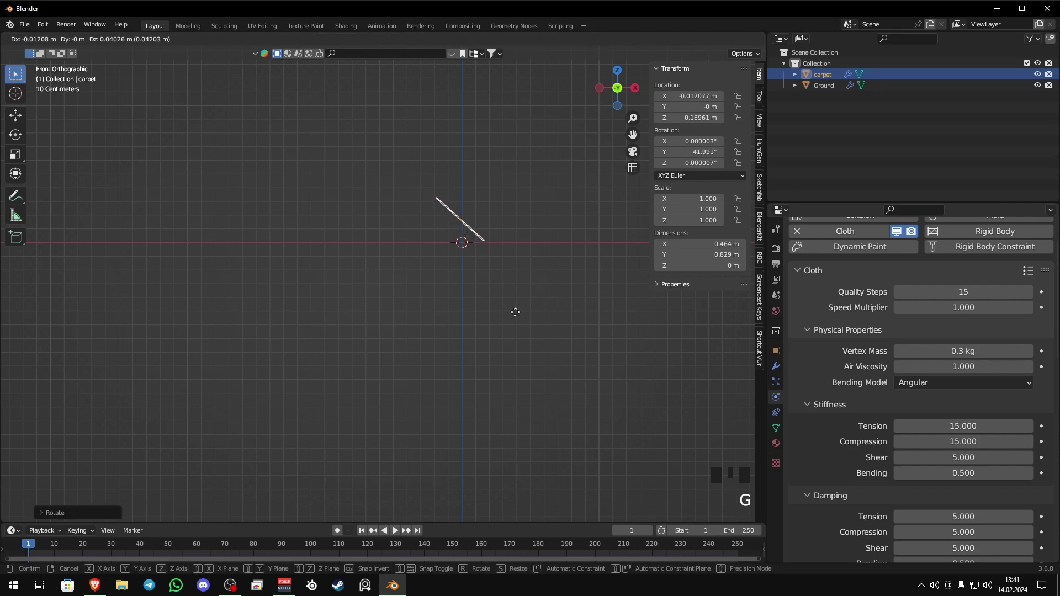
left_click(533, 274)
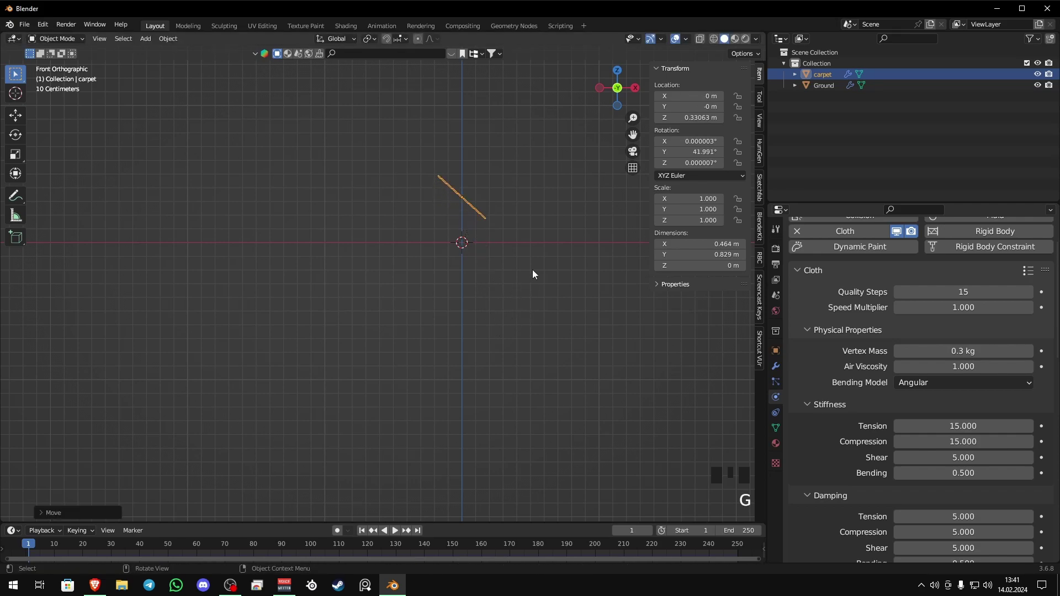
In right-side view, tilt the carpet further and raise it to about 0.48 m
left_click(636, 89)
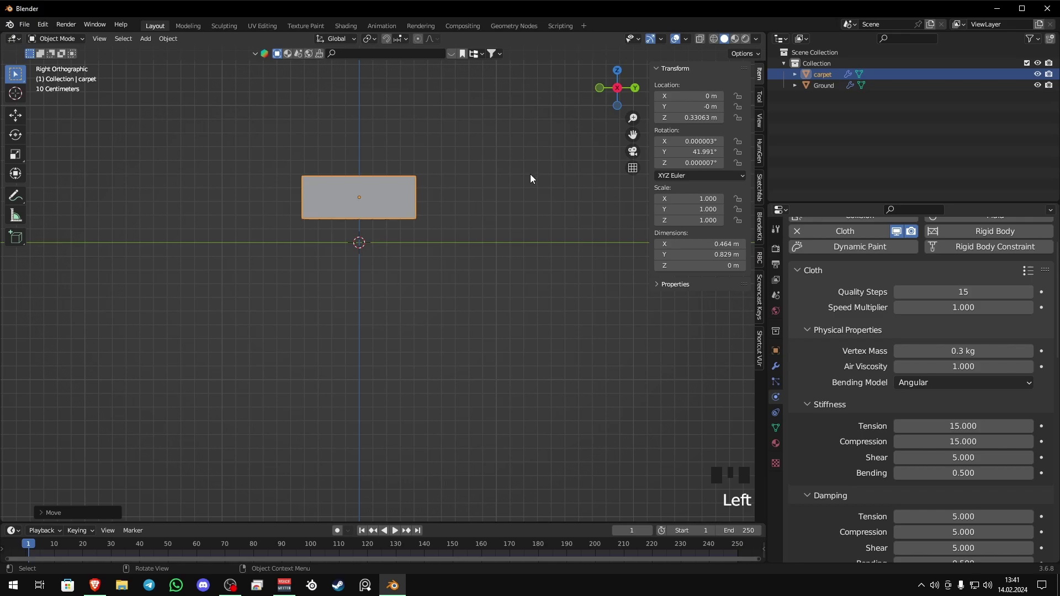
key("r")
key("g")
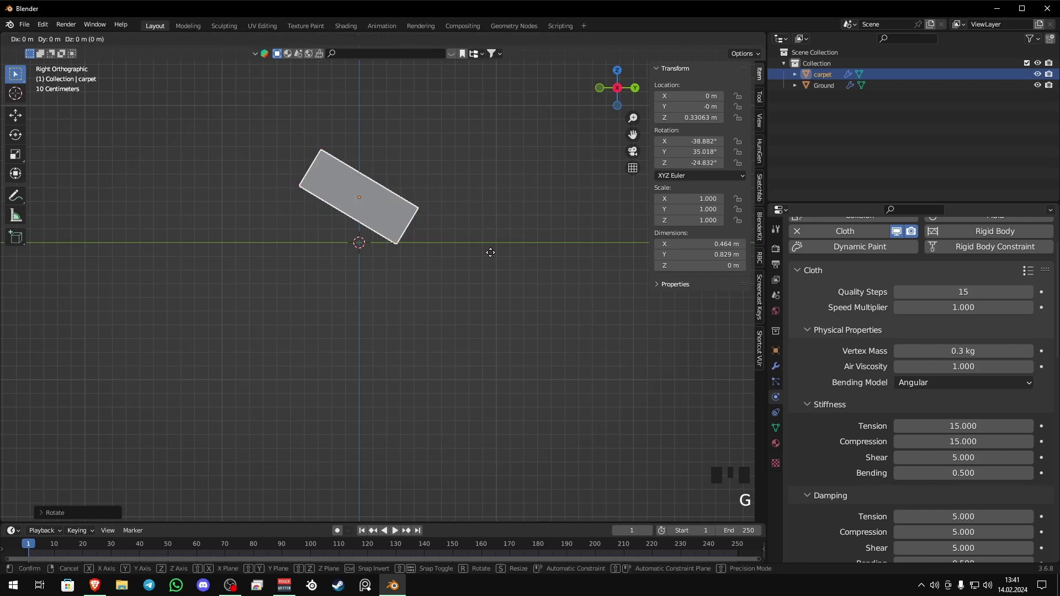
key("r")
key("g")
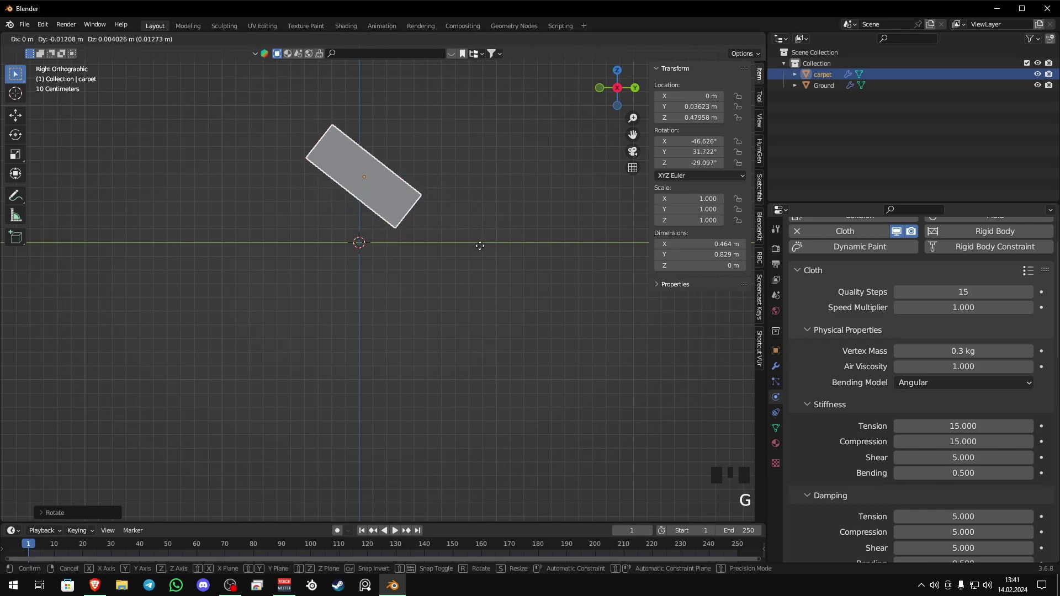
left_click(480, 244)
Deselect the carpet and play the cloth simulation so it drops onto the ground
left_click(492, 194)
middle_click_drag(372, 197, 414, 240)
key("space")
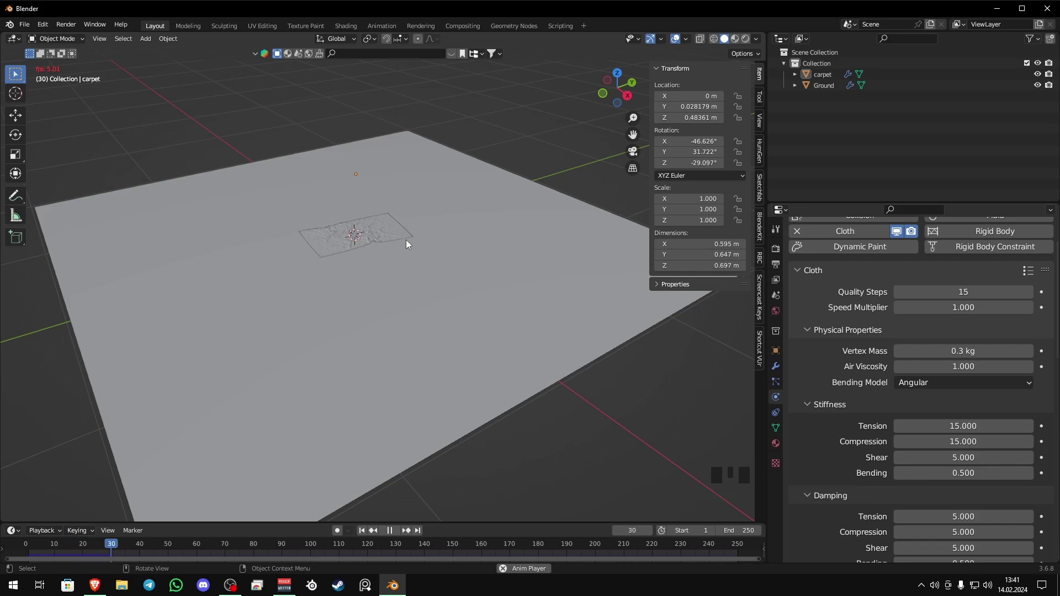
Stop playback and zoom and orbit around the wrinkled carpet to inspect it
key("space")
scroll(351, 234, "up", 5)
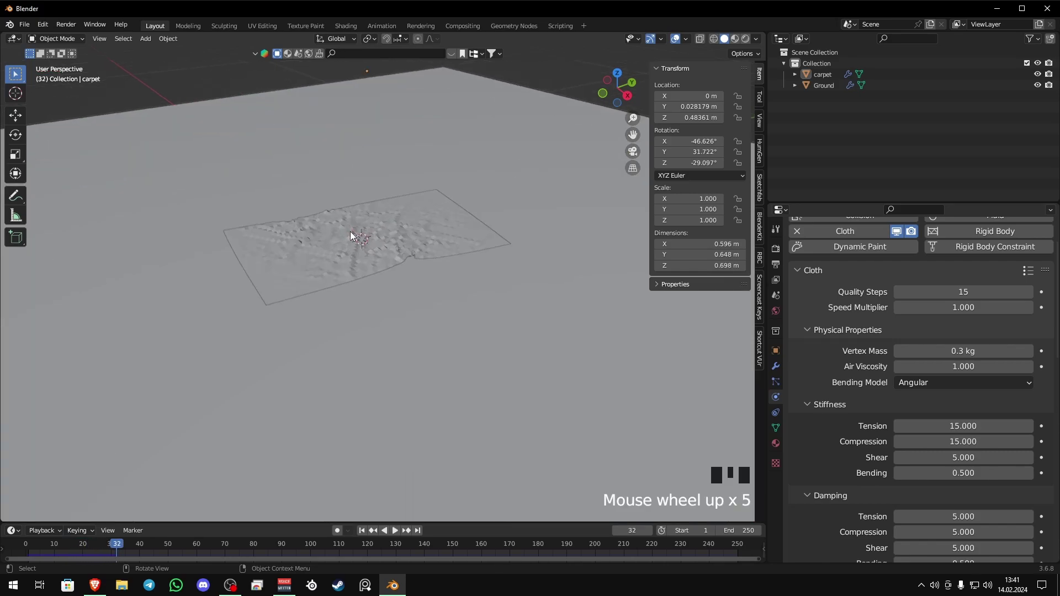
scroll(353, 236, "up", 4)
middle_click_drag(355, 237, 447, 258)
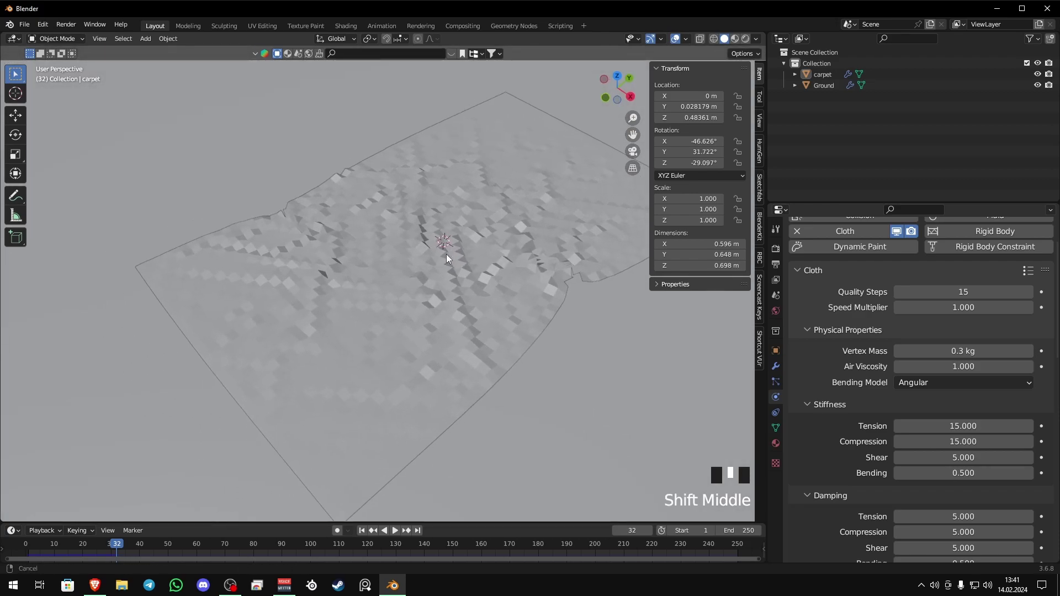
scroll(442, 248, "down", 2)
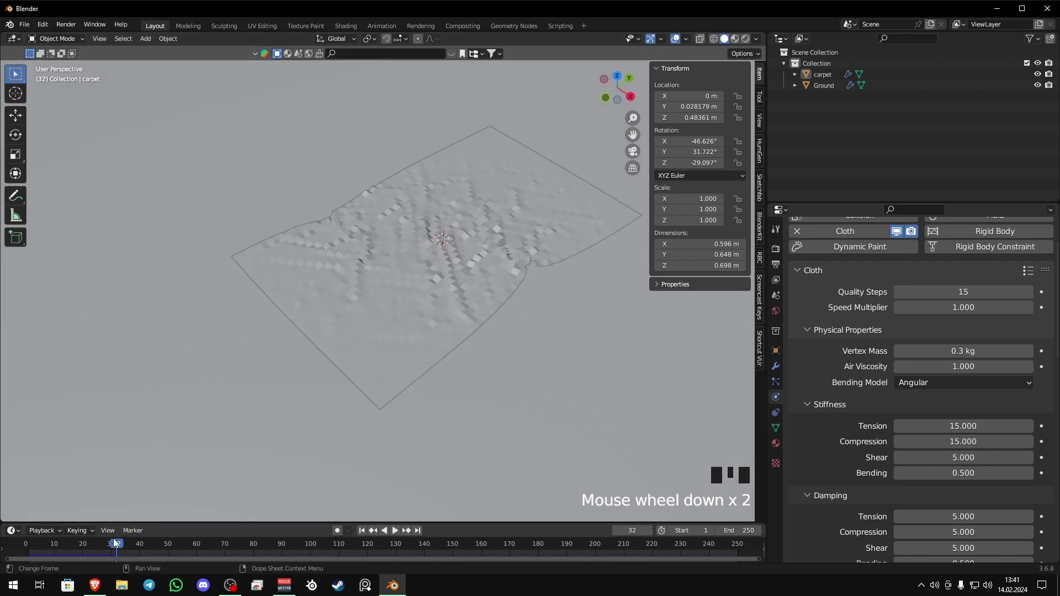
Scrub the timeline back to frame 25, then forward to frame 30, and begin enlarging the timeline
left_click_drag(117, 547, 78, 545)
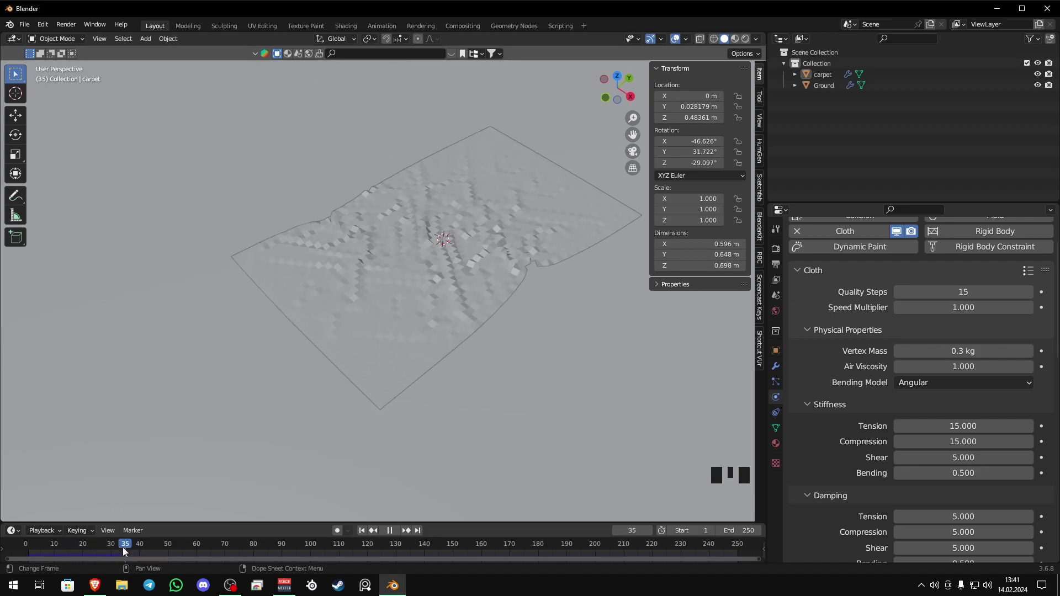
mouse_move(123, 547)
left_mouse_down()
mouse_move(85, 548)
mouse_move(112, 547)
left_mouse_up()
middle_click_drag(414, 381, 170, 453)
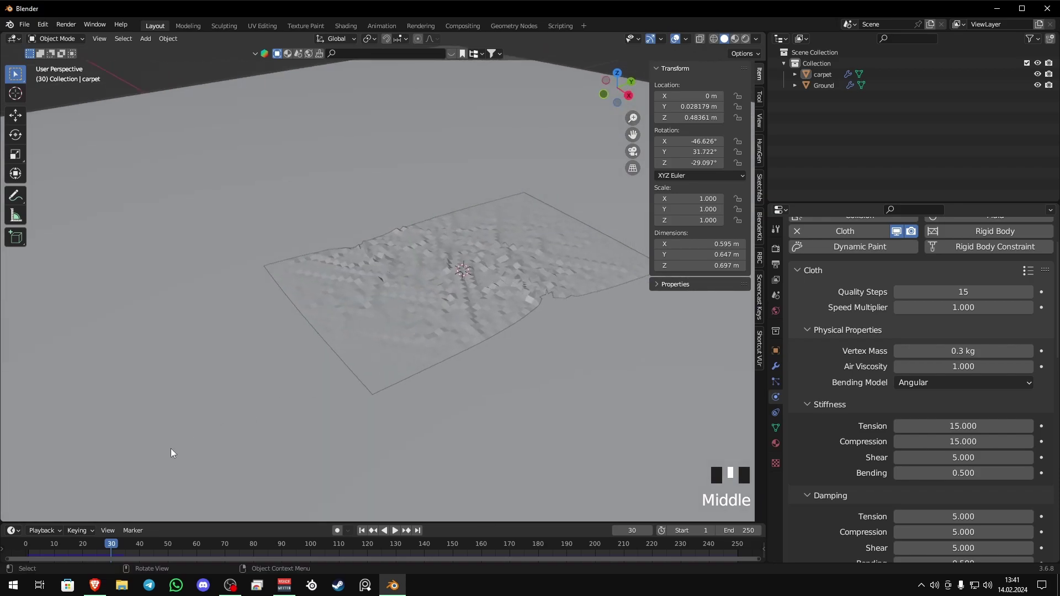
left_click(33, 523)
Make the timeline taller and re-rotate the carpet to about −38.7°, 27.5°, −45.6°
mouse_move(33, 523)
left_mouse_down()
mouse_move(32, 493)
mouse_move(24, 512)
left_mouse_up()
scroll(457, 225, "down", 4)
left_click(452, 165)
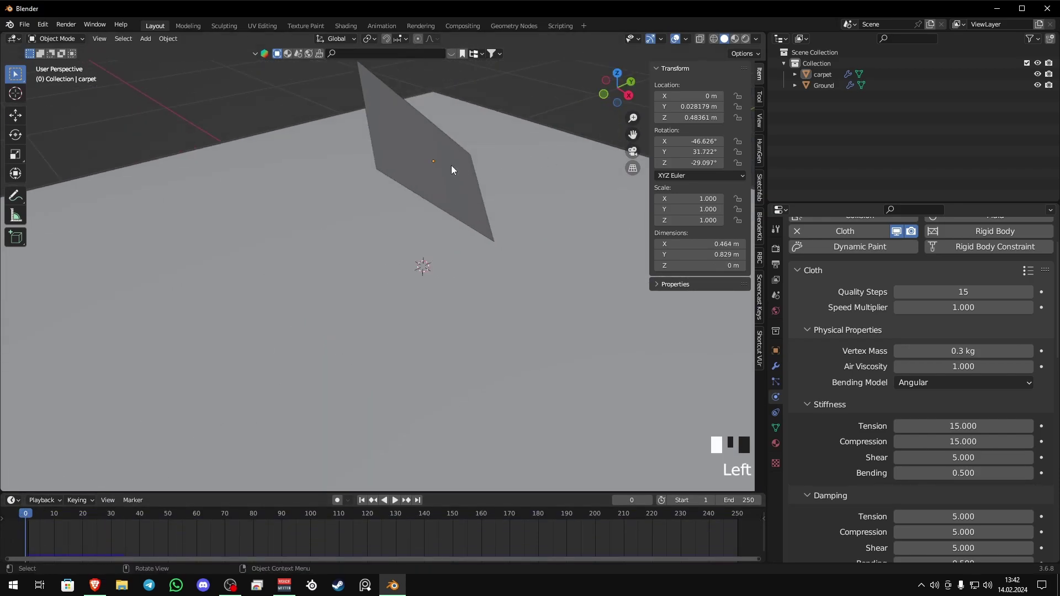
key("r")
left_click(534, 284)
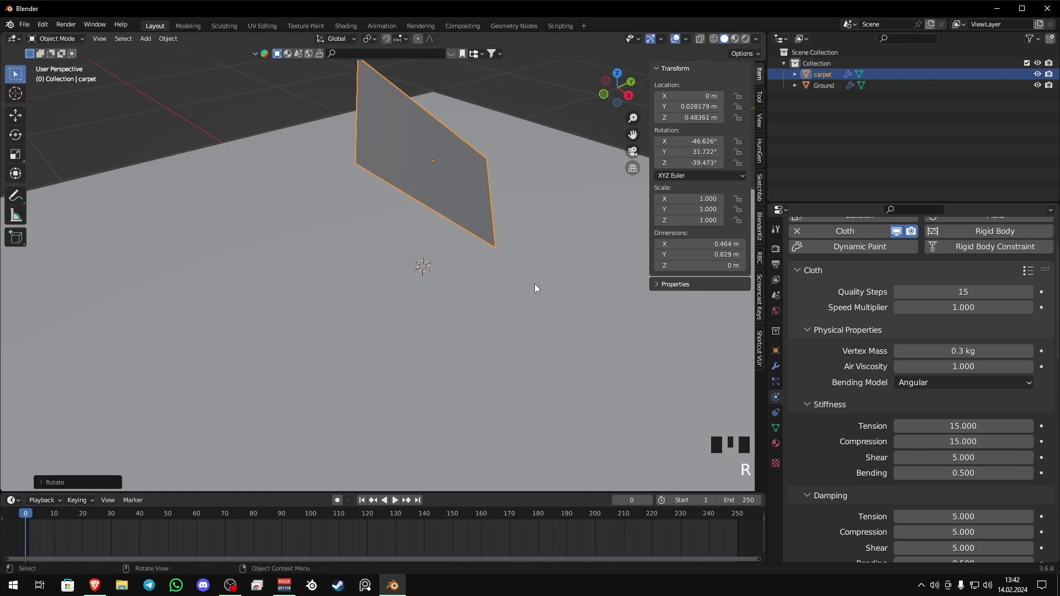
key("r")
key("r")
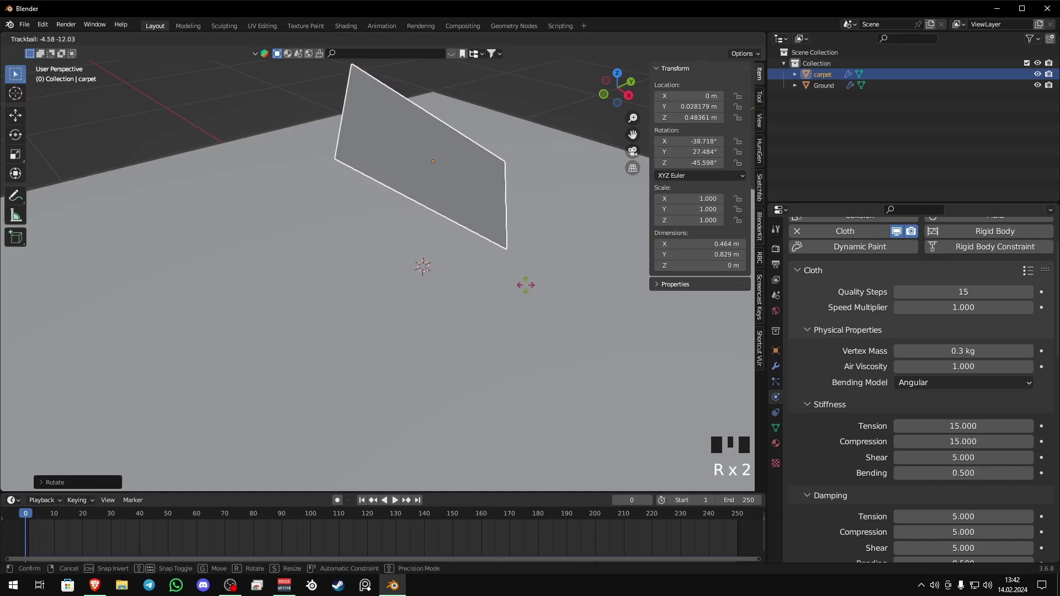
left_click(526, 285)
Deselect the carpet and replay the cloth simulation, stopping at frame 34
middle_click_drag(355, 316, 366, 300)
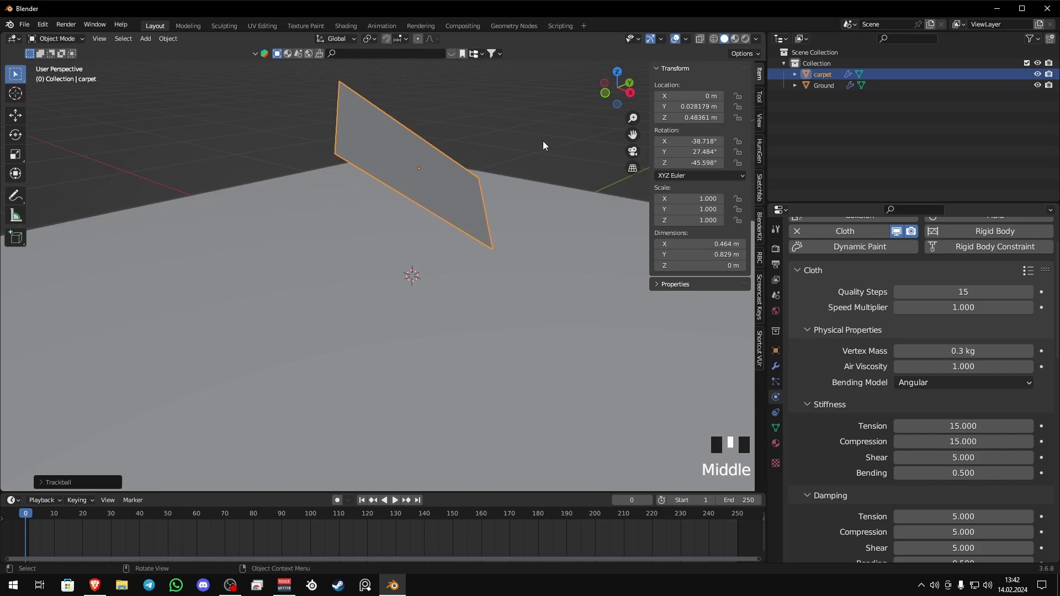
left_click(539, 217)
key("space")
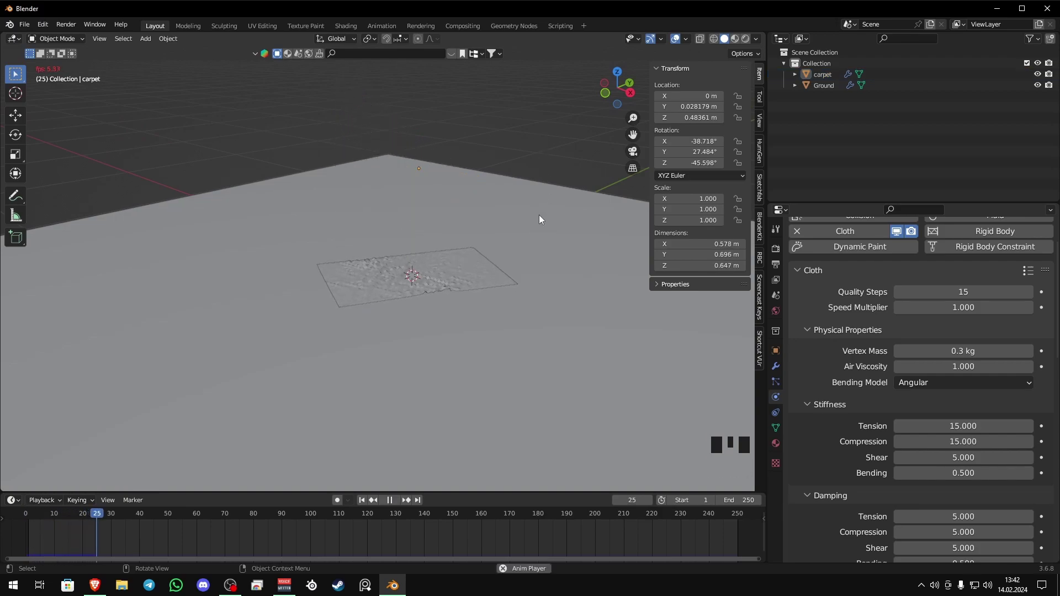
key("space")
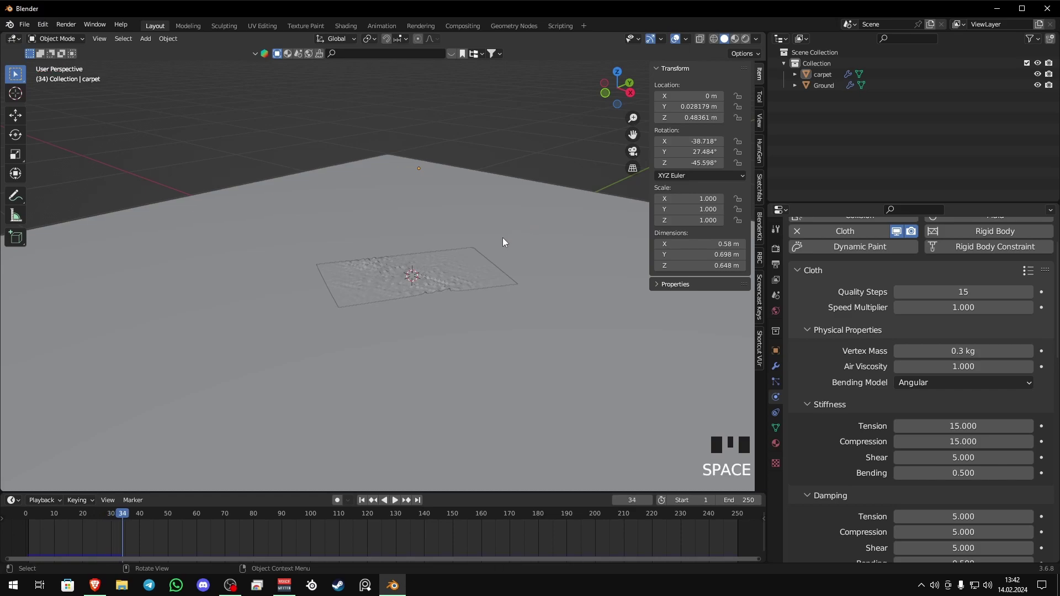
Orbit down to inspect the crumpled carpet, then scrub back through the frames
middle_click_drag(503, 237, 392, 274)
scroll(393, 293, "up", 4)
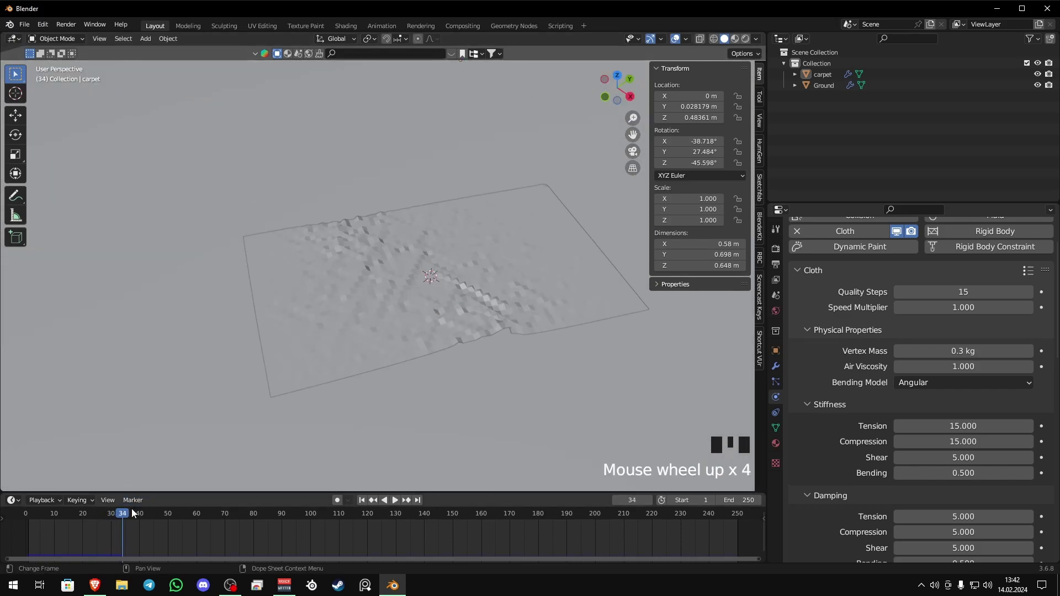
middle_click_drag(274, 372, 323, 357)
scroll(293, 345, "down", 3)
scroll(391, 356, "up", 5)
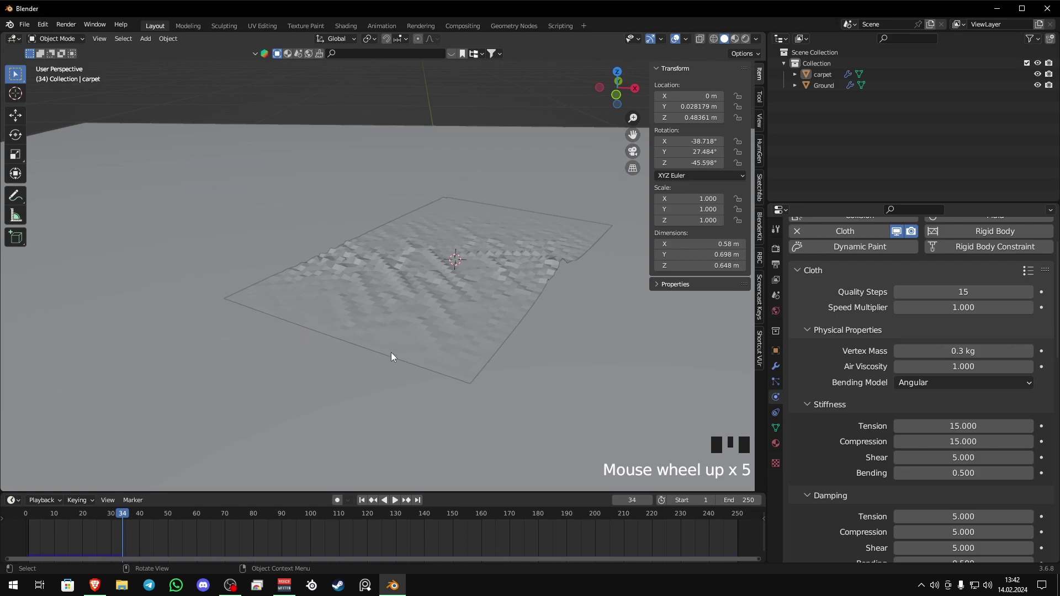
left_click_drag(114, 513, 7, 530)
Re-tilt the carpet with a Z rotation and a free trackball rotation to about −51.7°, 20.5°, −25.0°
scroll(120, 393, "down", 2)
middle_click_drag(121, 392, 131, 374)
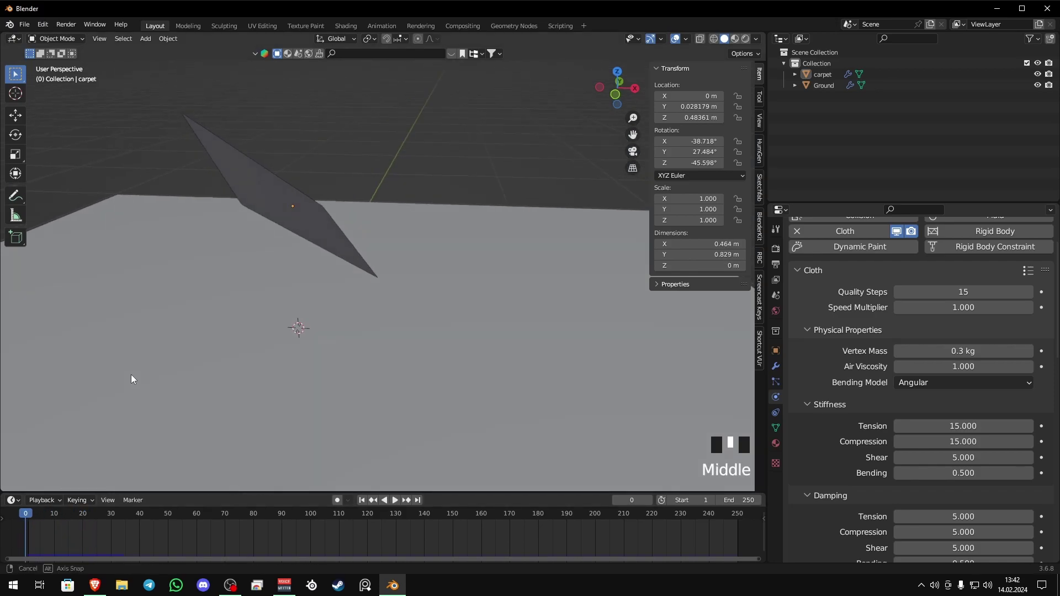
left_click(301, 235)
key("r")
key("z")
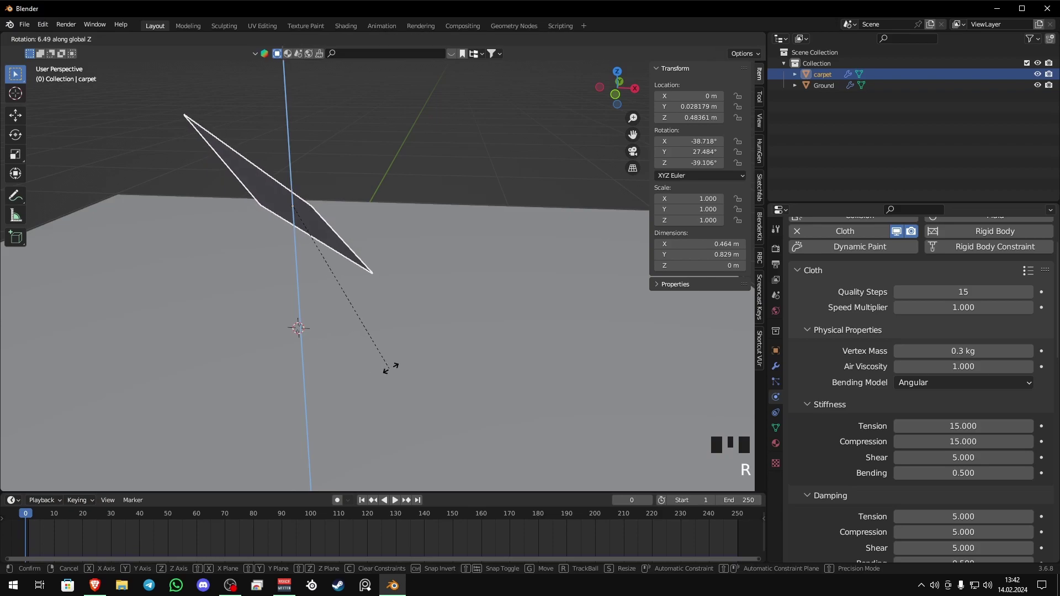
left_click(441, 264)
key("r")
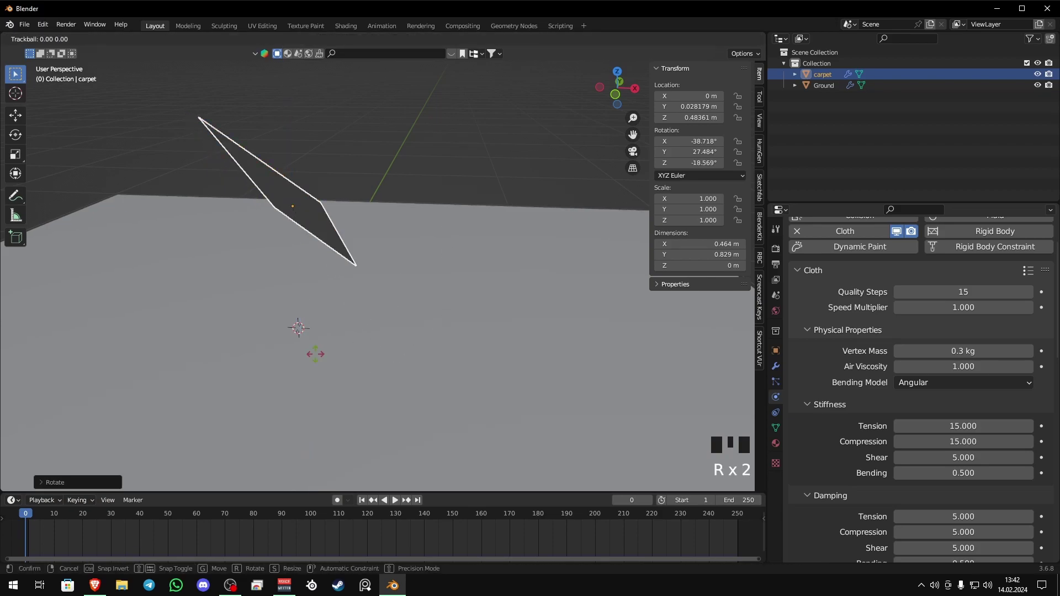
left_click(323, 320)
Deselect the carpet and change the viewport shading options, framing the whole ground
middle_click_drag(323, 319, 297, 275)
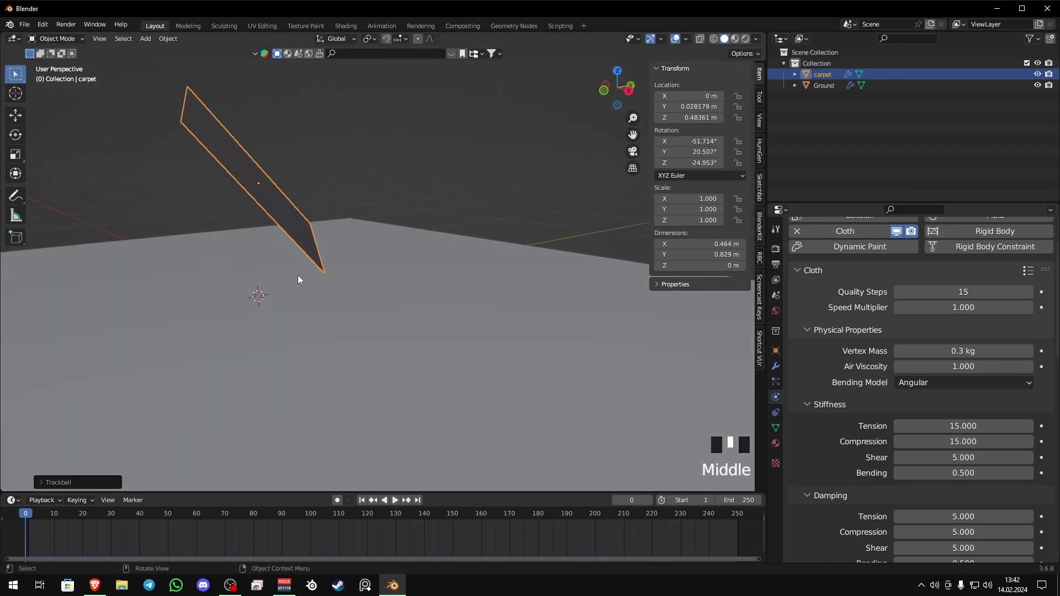
left_click(461, 198)
left_click(755, 38)
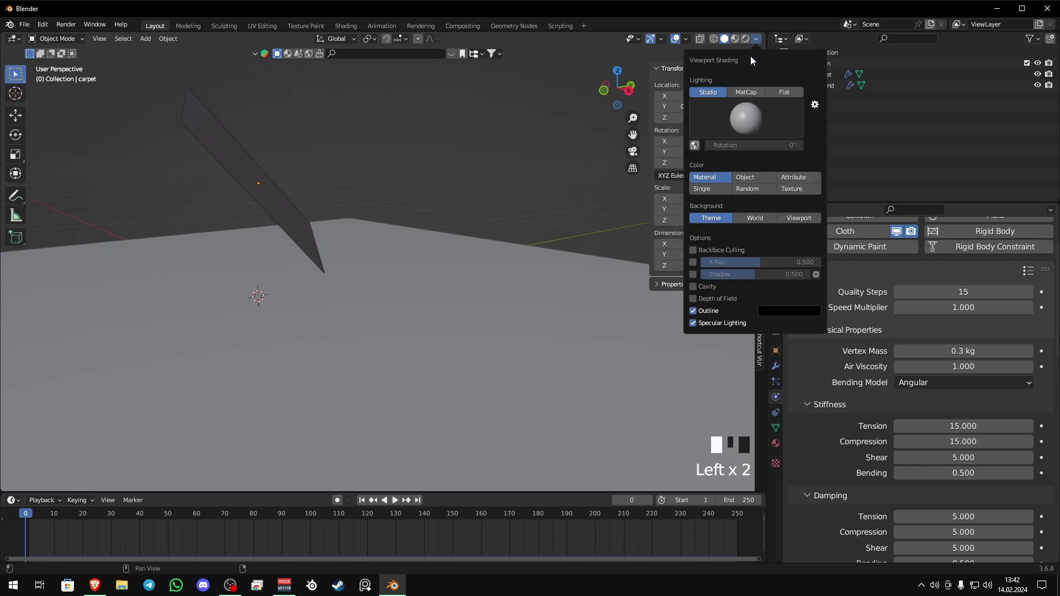
scroll(448, 233, "down", 3)
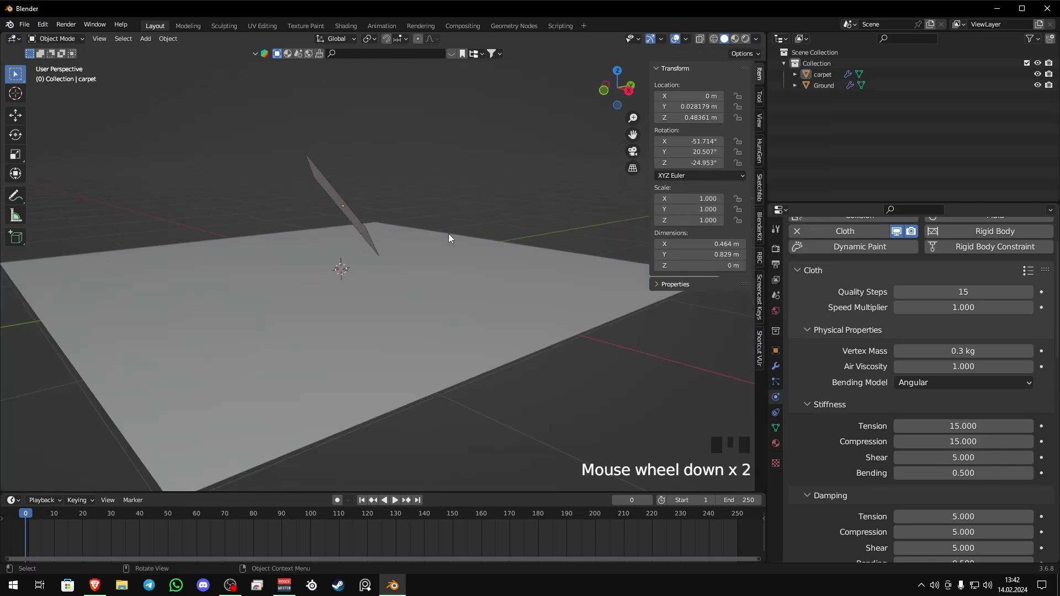
mouse_move(299, 254)
middle_mouse_down()
mouse_move(416, 254)
mouse_move(403, 264)
middle_mouse_up()
Play and pause the simulation, then go to frame 28 and select the crumpled carpet
key("space")
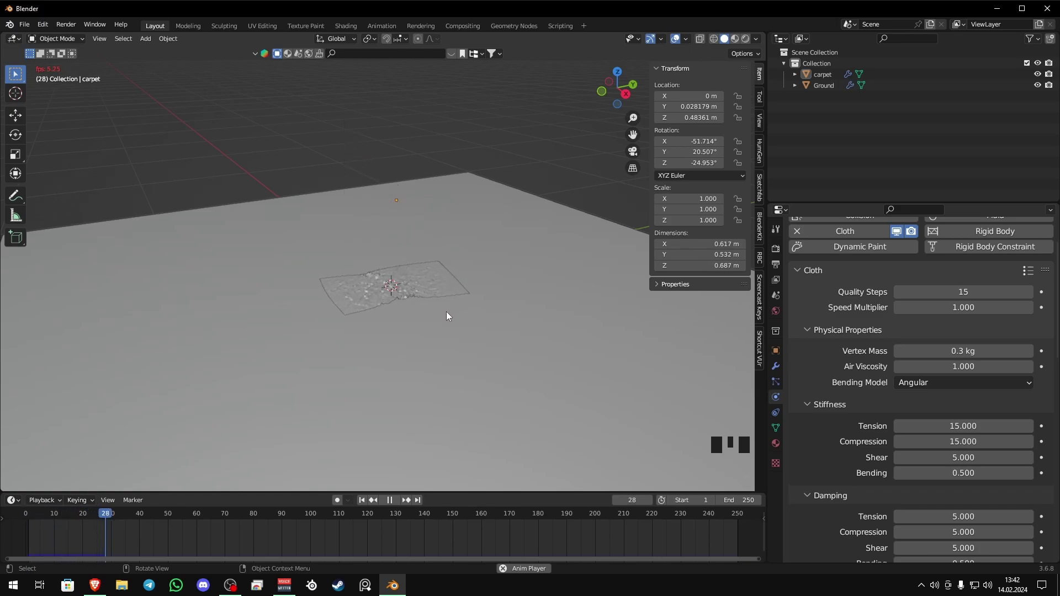
key("space")
scroll(425, 313, "up", 3)
middle_click_drag(370, 287, 458, 323)
mouse_move(121, 517)
left_mouse_down()
mouse_move(91, 518)
mouse_move(104, 521)
left_mouse_up()
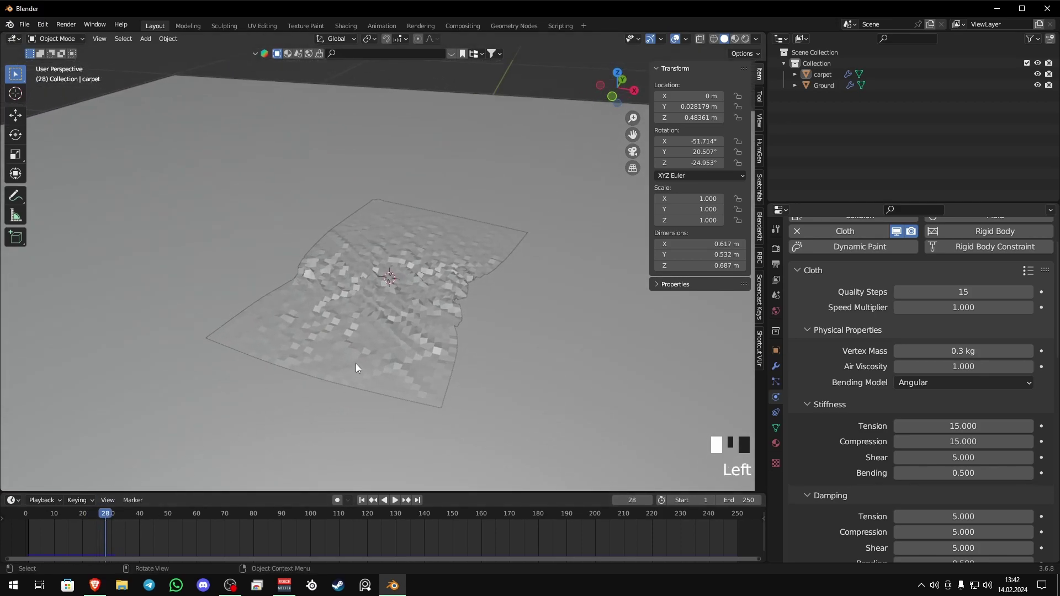
left_click(376, 328)
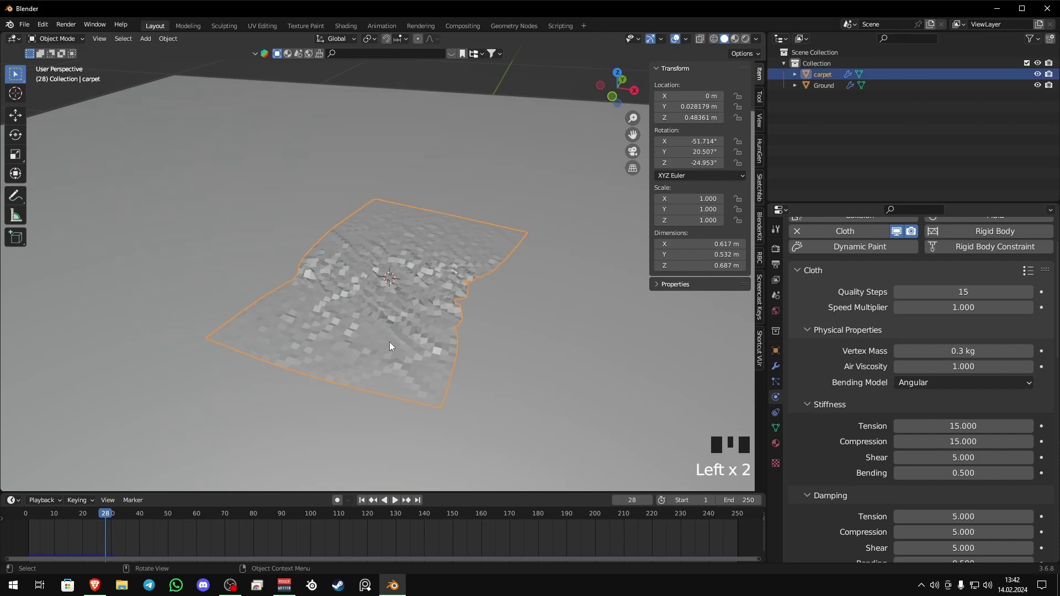
Add a Solidify modifier under Cloth with 0.001 m thickness, then collapse its panel
left_click(776, 367)
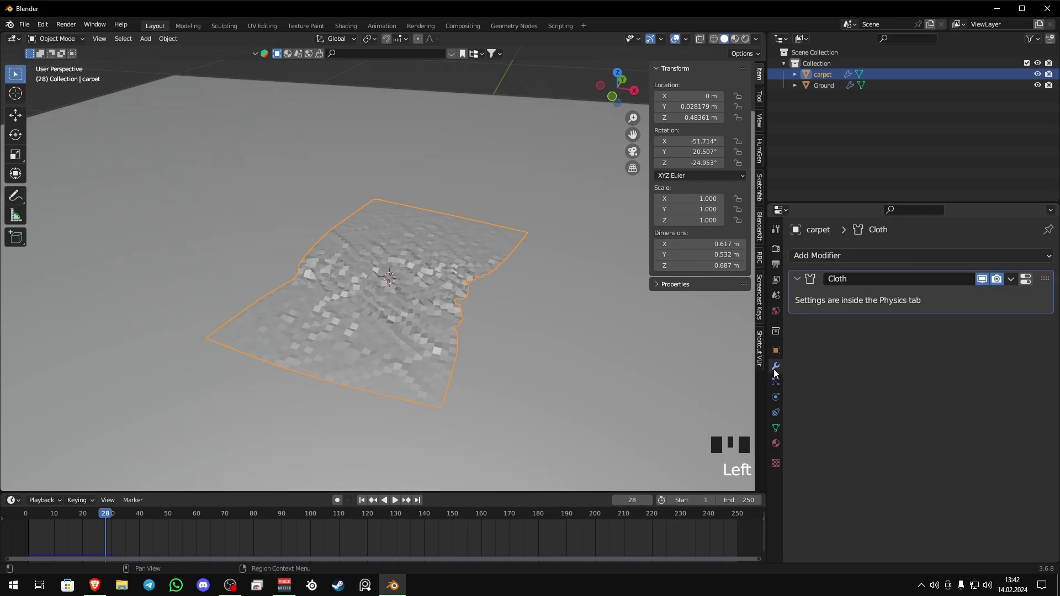
left_click(821, 256)
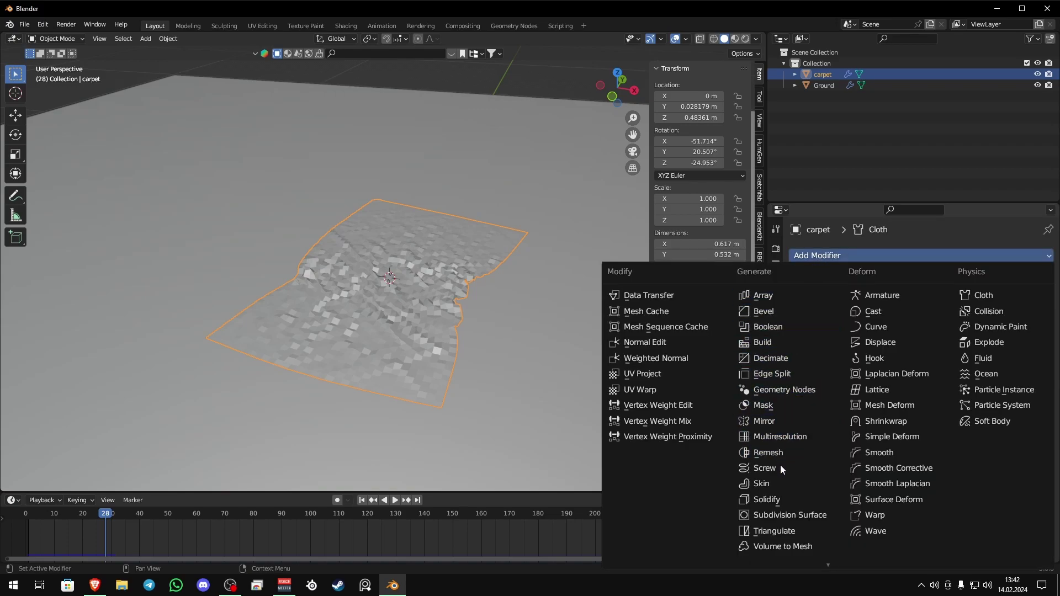
left_click(774, 500)
scroll(455, 393, "up", 5)
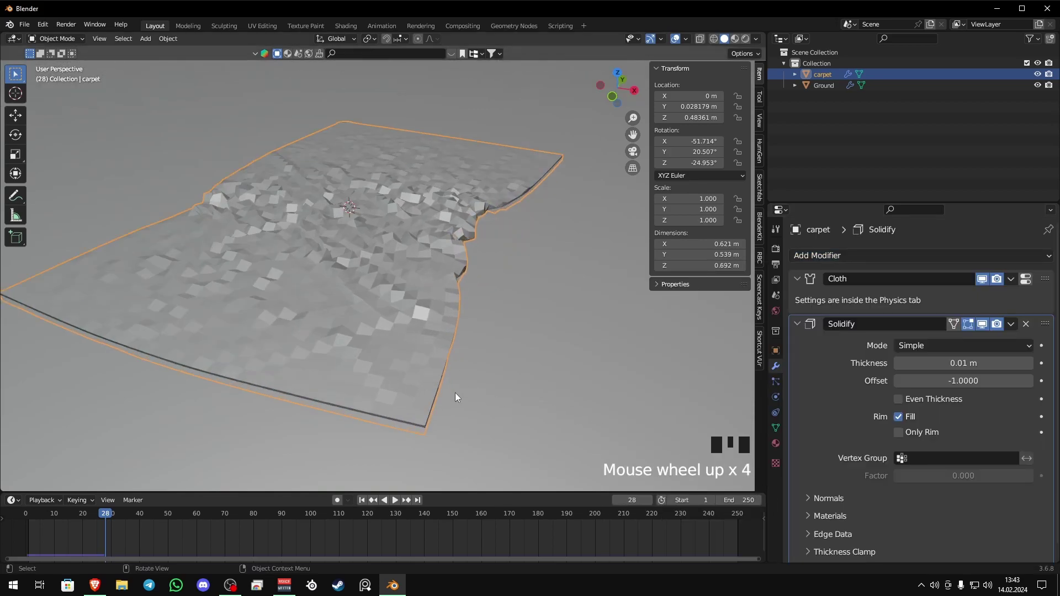
middle_click_drag(439, 393, 461, 350)
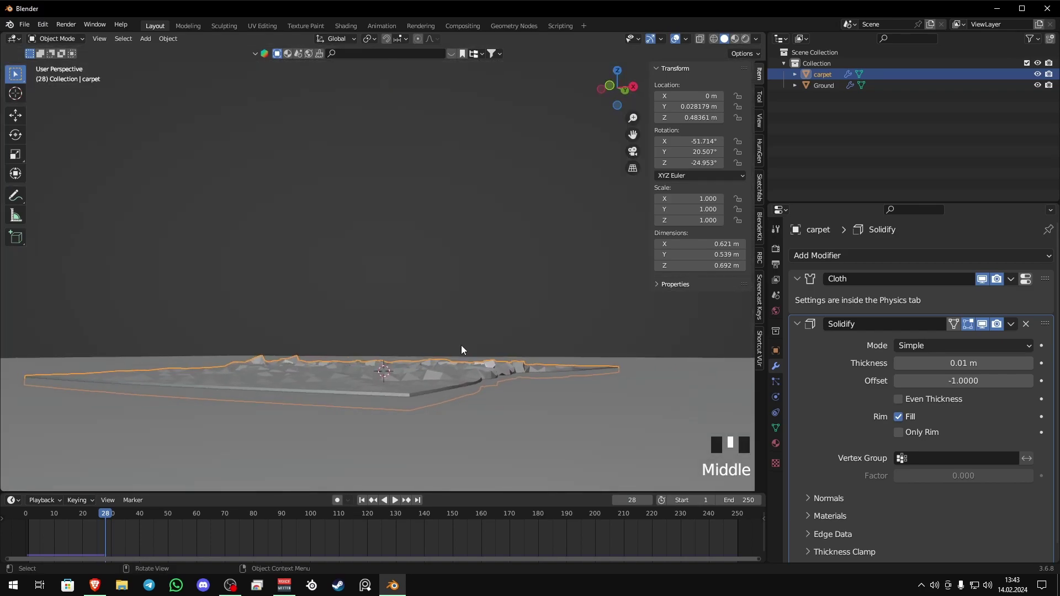
left_click(957, 364)
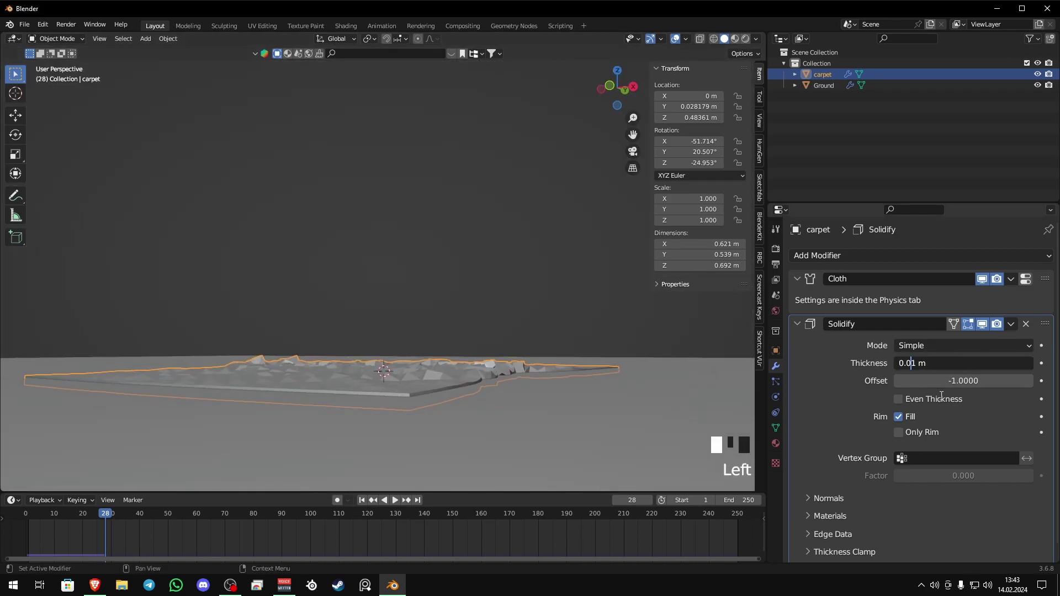
key("Return")
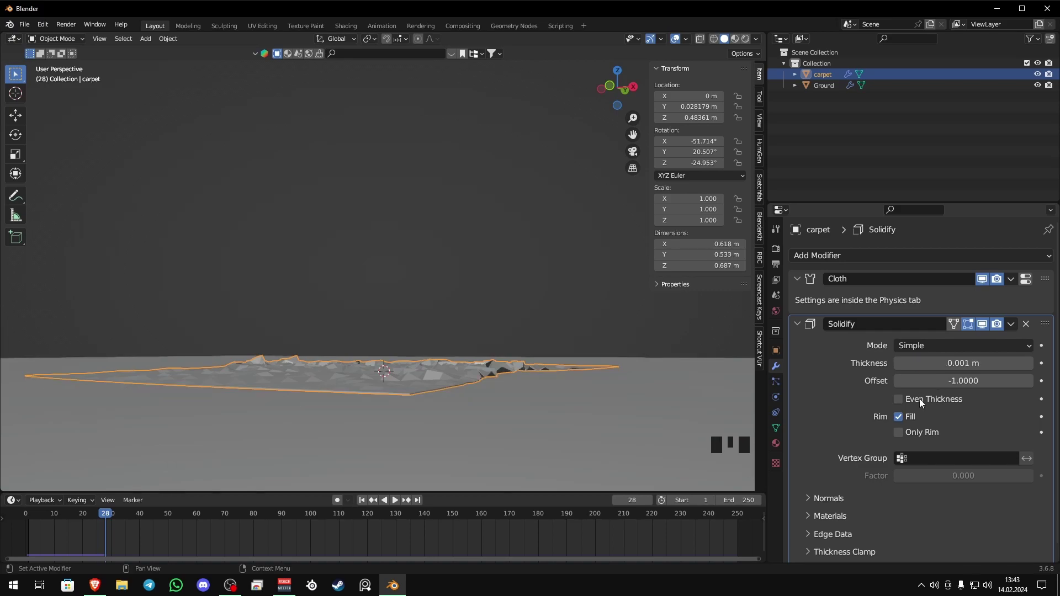
scroll(401, 399, "up", 9)
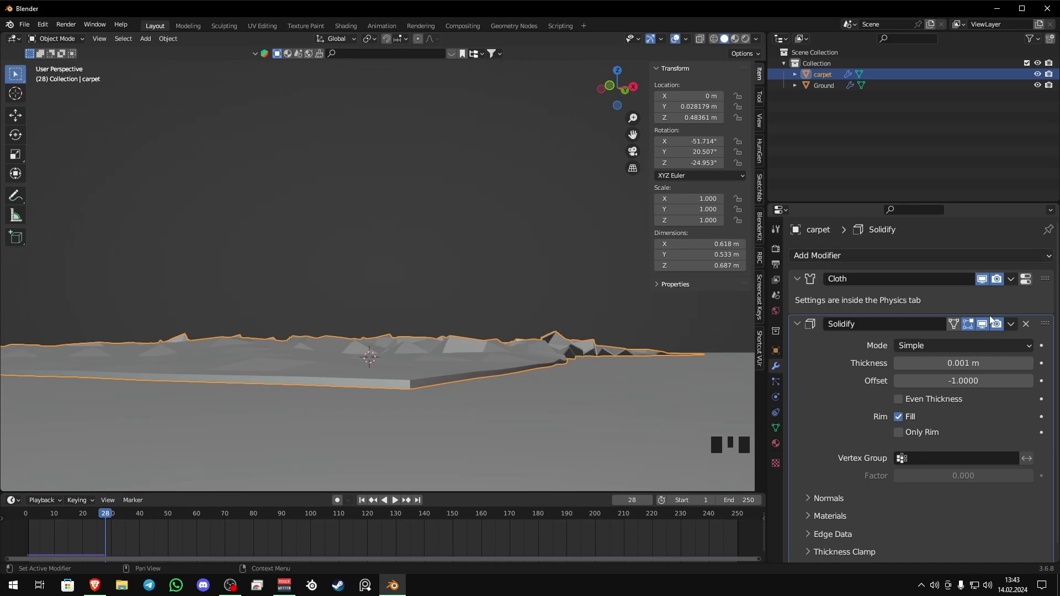
left_click(797, 326)
Collapse the Cloth panel and add a Subdivision Surface modifier at viewport level 2
left_click(797, 278)
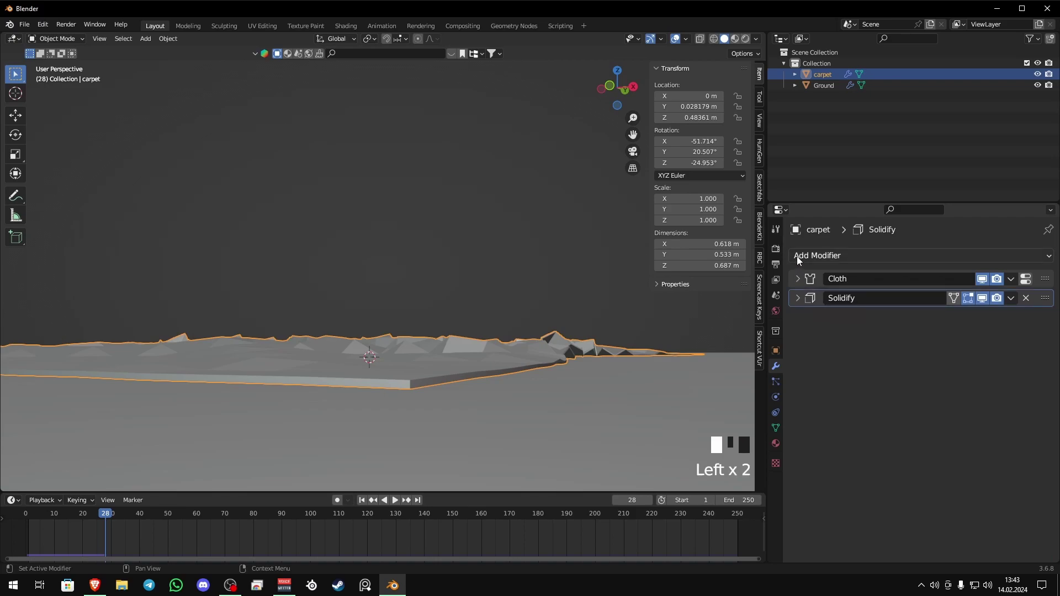
left_click(797, 256)
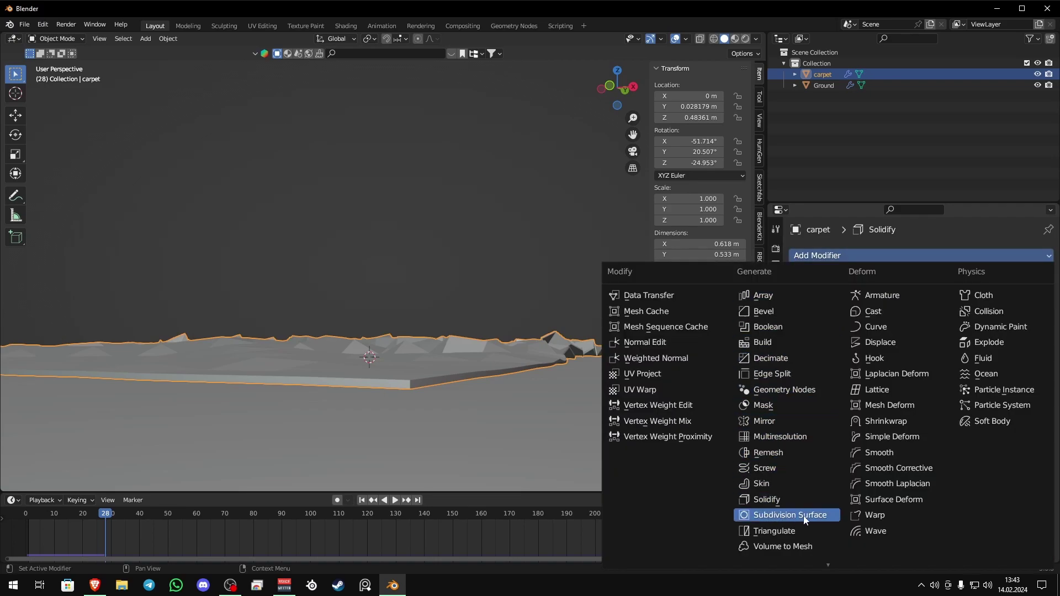
left_click(775, 518)
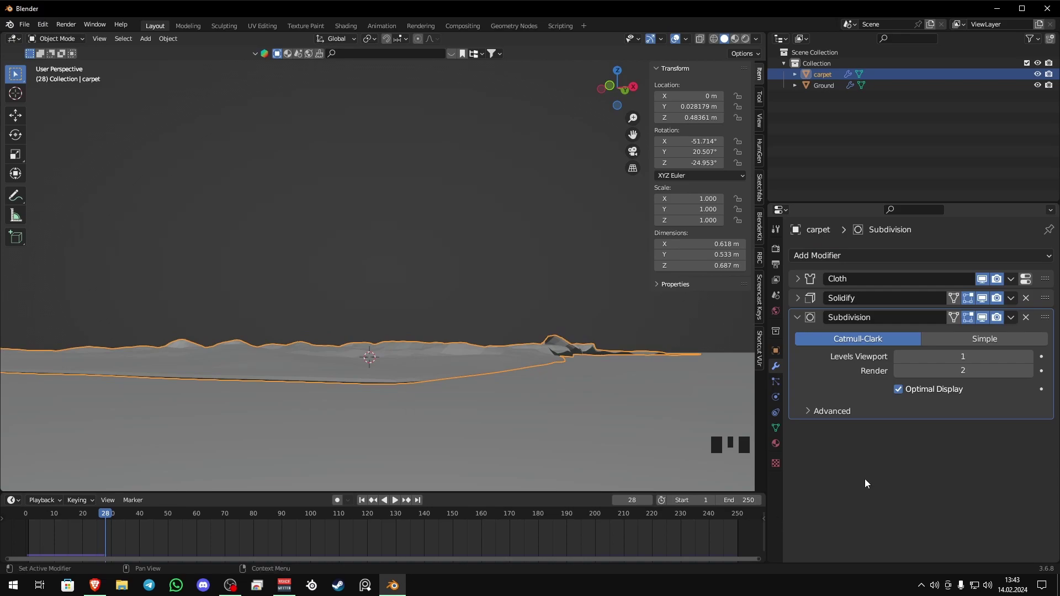
left_click(1029, 357)
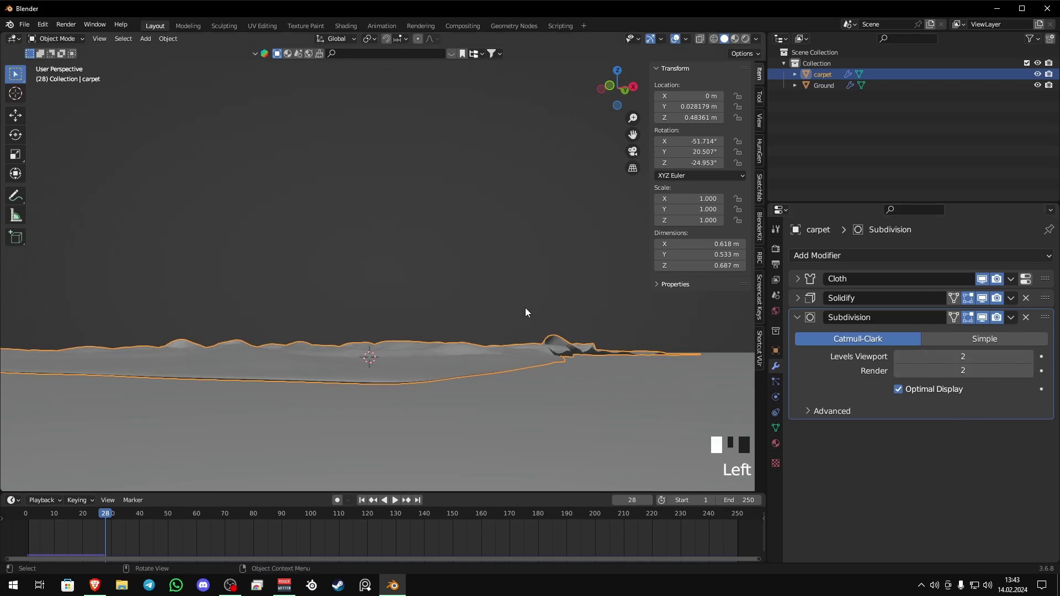
Shade the carpet smooth, then deselect it and view the softened wrinkles
middle_click_drag(528, 286, 516, 343)
scroll(515, 362, "down", 11)
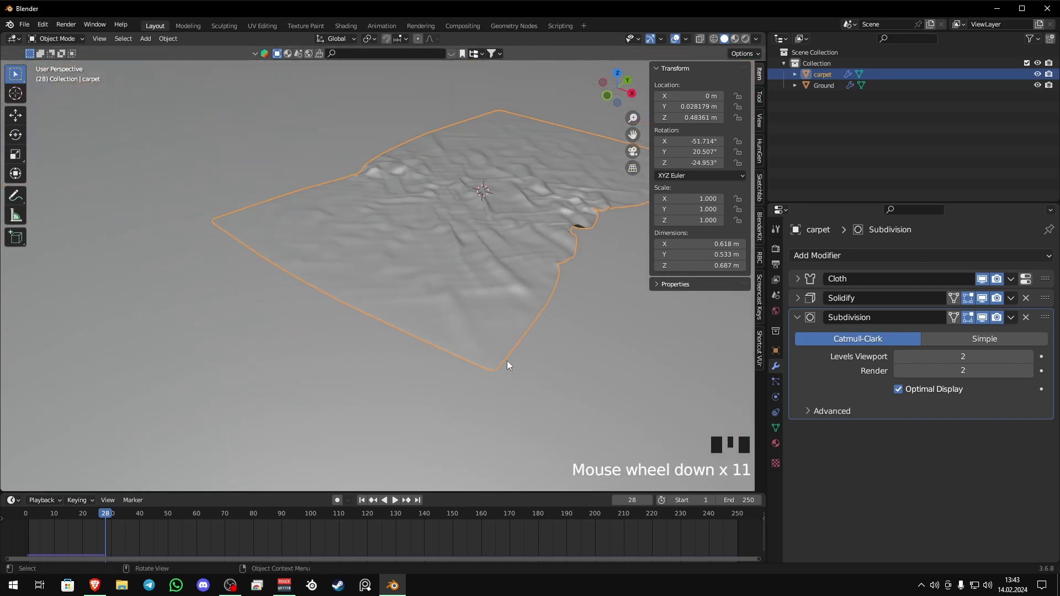
right_click(509, 230)
left_click(508, 229)
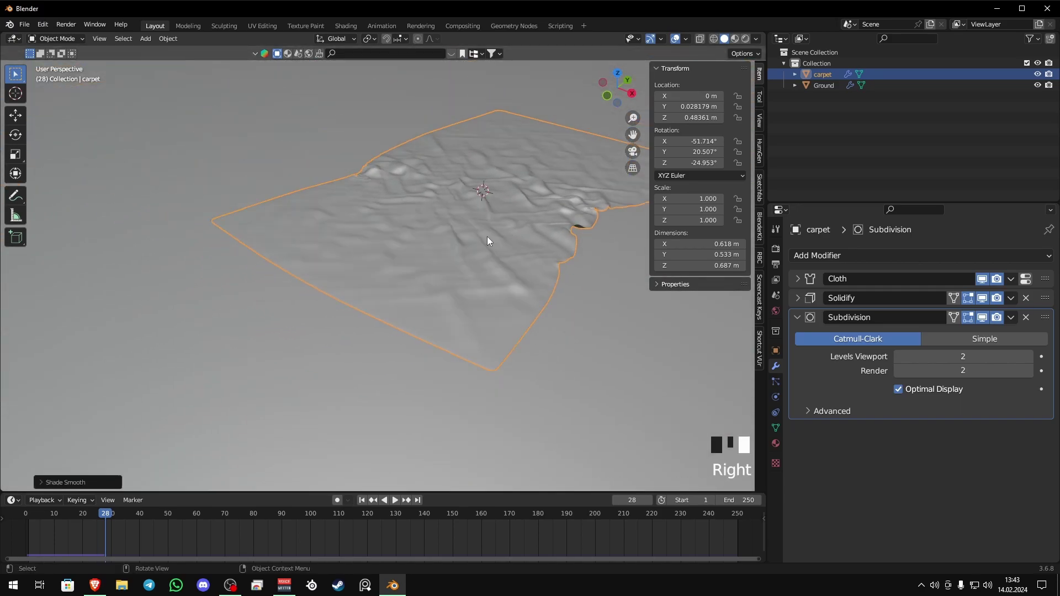
scroll(442, 249, "down", 5)
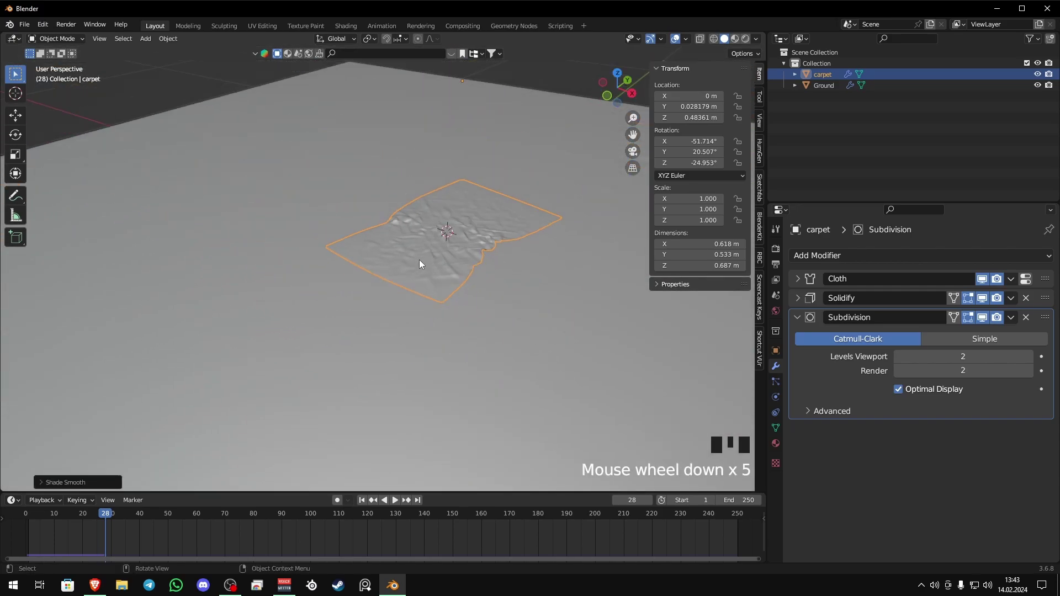
left_click(550, 81)
middle_click_drag(457, 178, 451, 208)
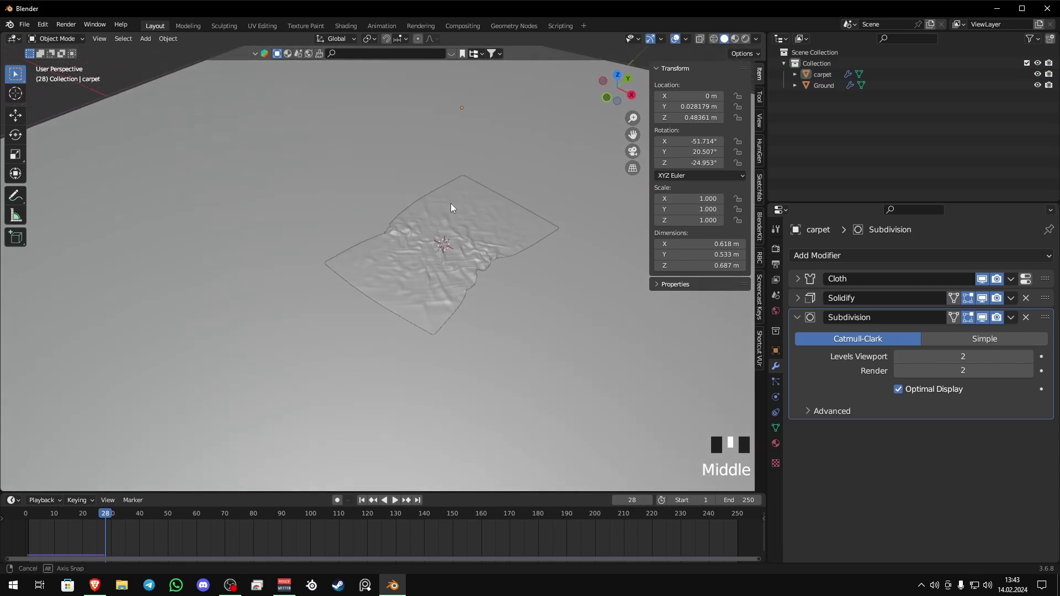
scroll(464, 243, "up", 2)
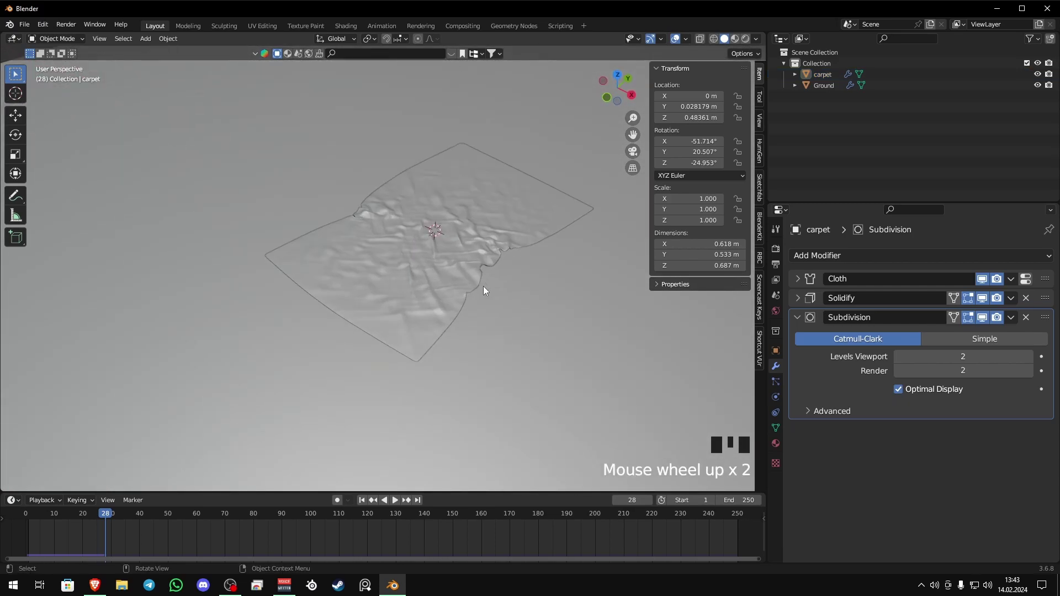
Give the Ground object a new Principled BSDF material, Material.001
left_click(830, 85)
left_click(775, 446)
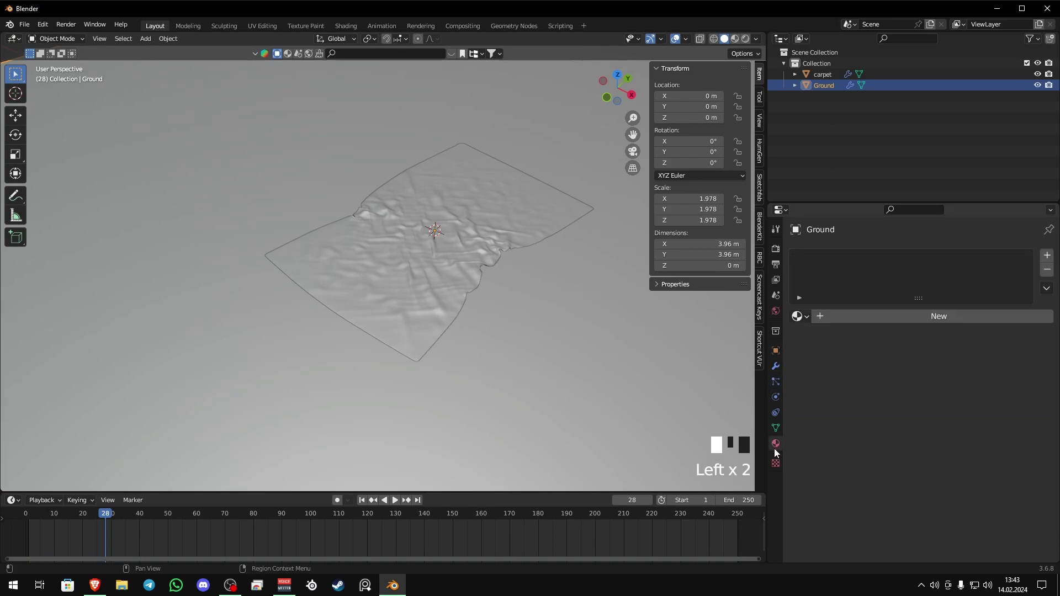
left_click(898, 319)
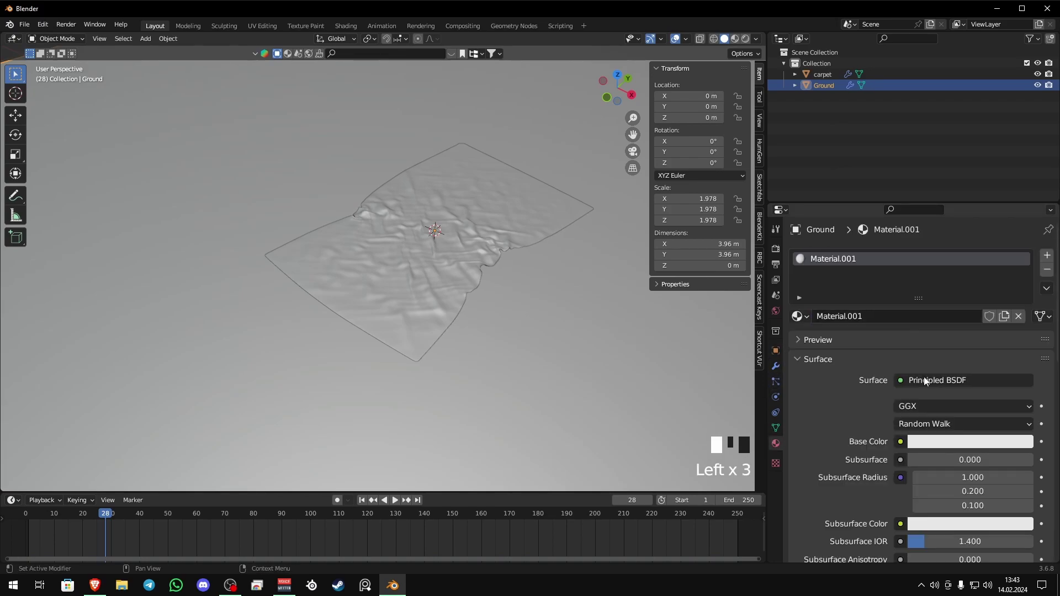